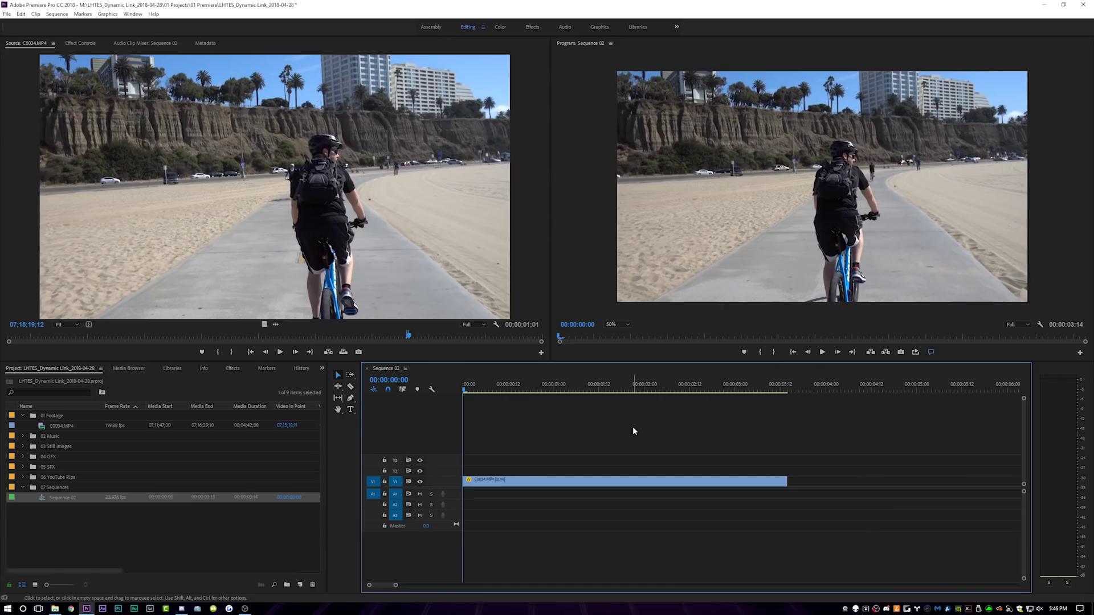
Step: Play Sequence 02 to preview the C0034.MP4 beach bike clip
{"action": "key", "text": "space"}
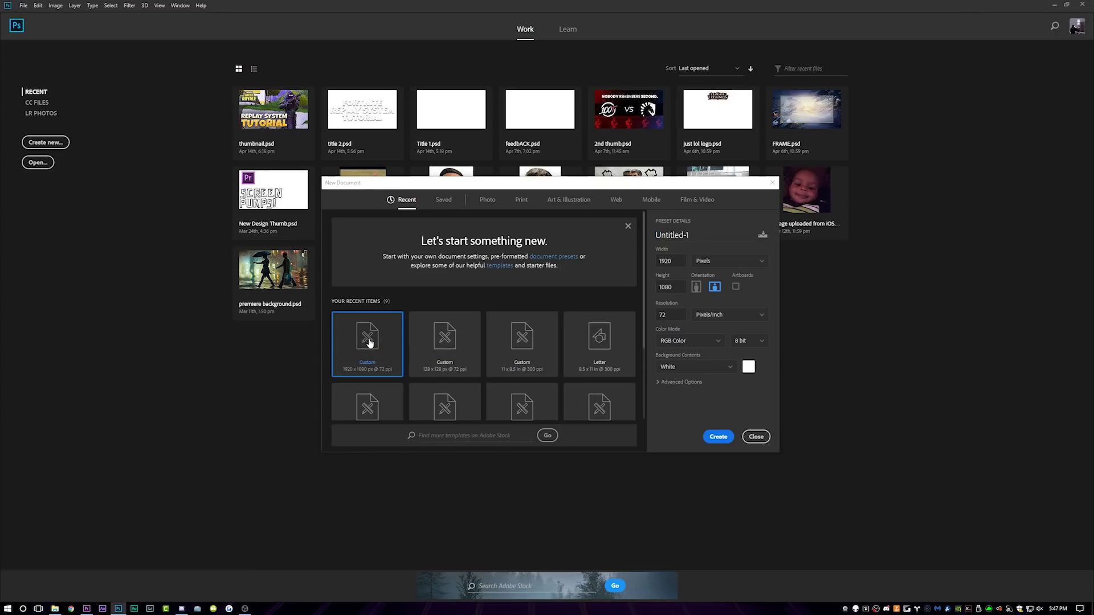
Step: Create a new document and centre the SANTA MONICA, CA title on the canvas
{"action": "double_click", "coordinate": [369, 342]}
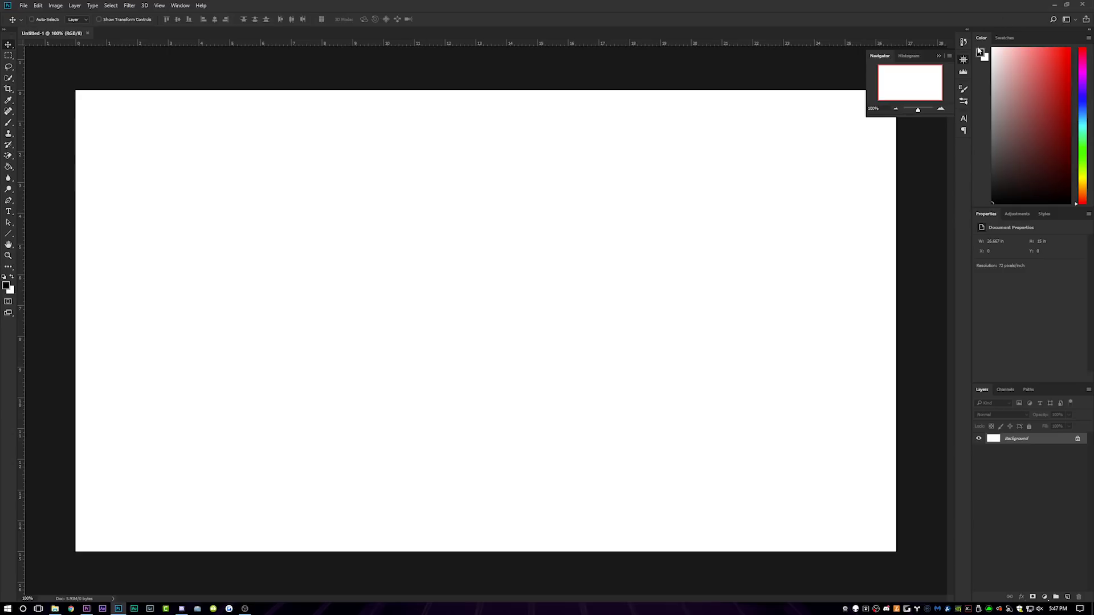
{"action": "left_click", "coordinate": [964, 59]}
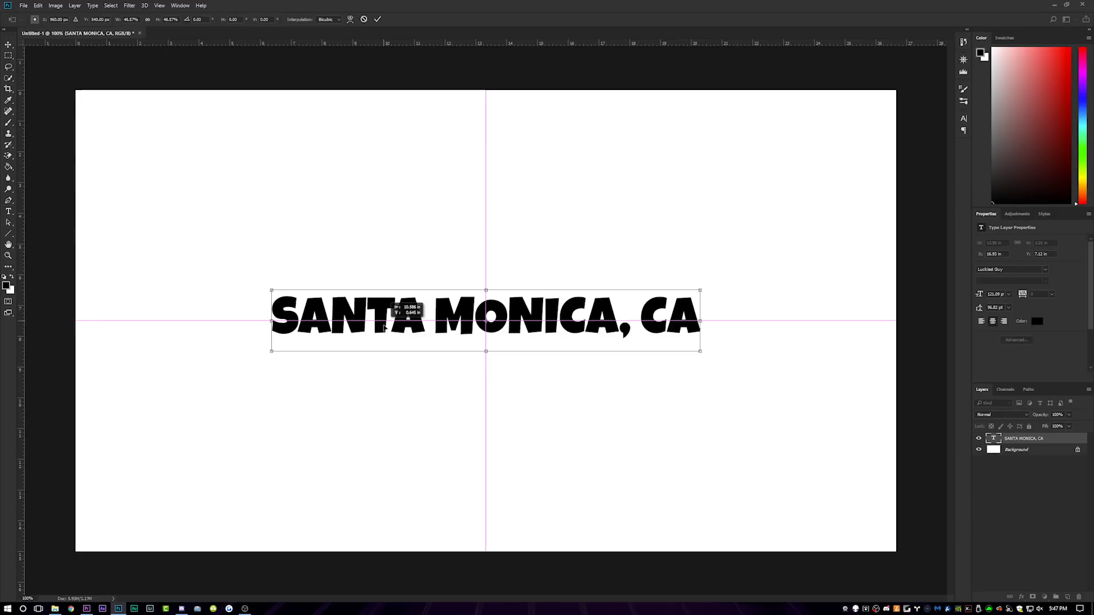
{"action": "left_click_drag", "start_coordinate": [383, 327], "coordinate": [384, 327]}
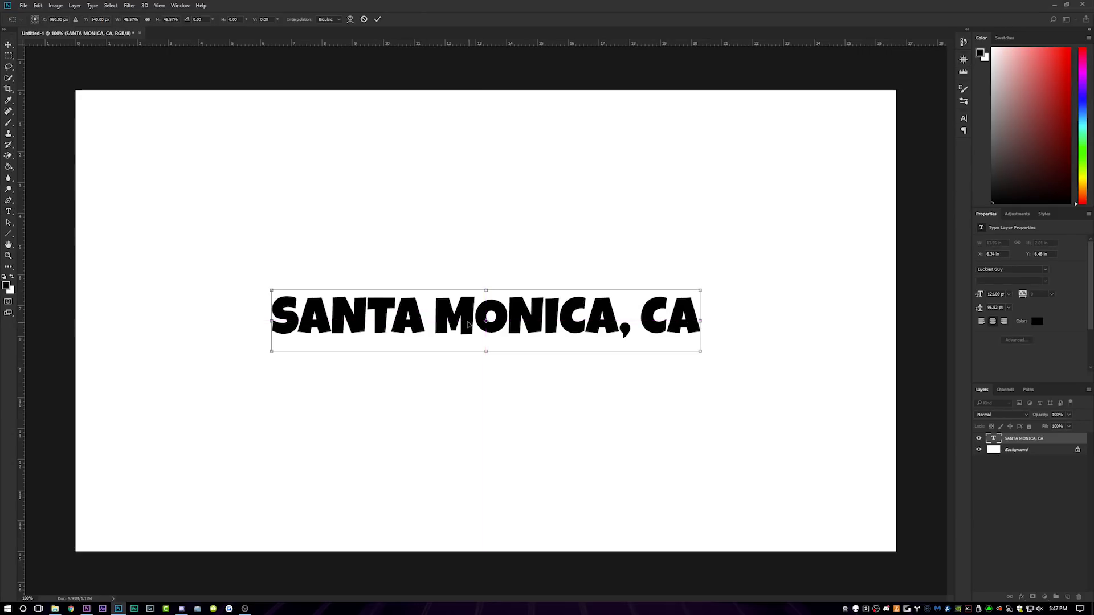
{"action": "key", "text": "Return"}
Step: Hide the background layer, turn the title white with a Color Overlay, and start Save As
{"action": "left_click", "coordinate": [979, 449]}
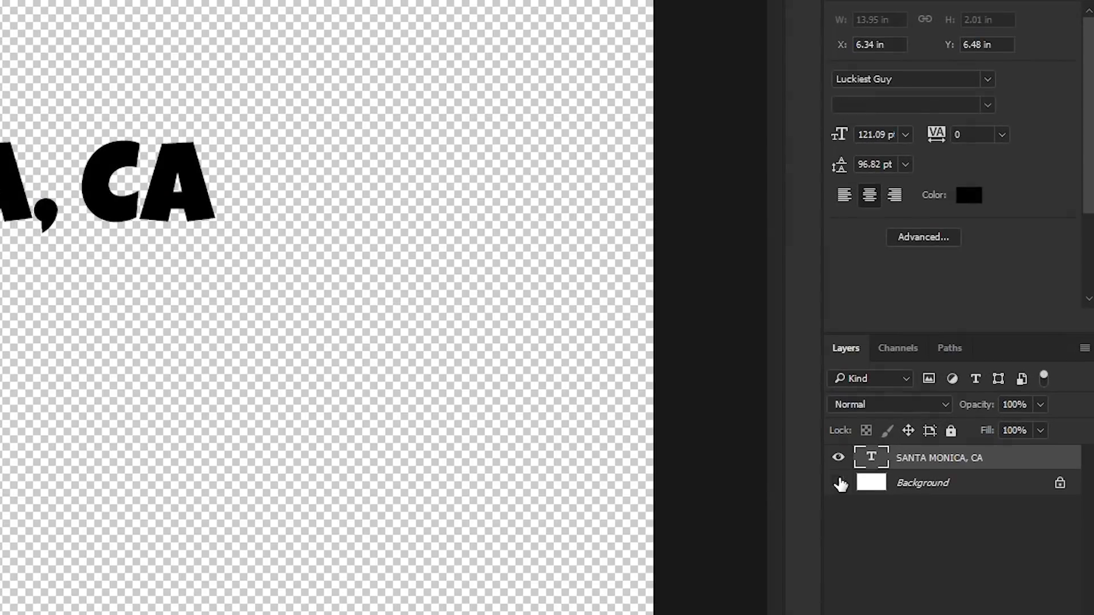
{"action": "double_click", "coordinate": [1027, 459]}
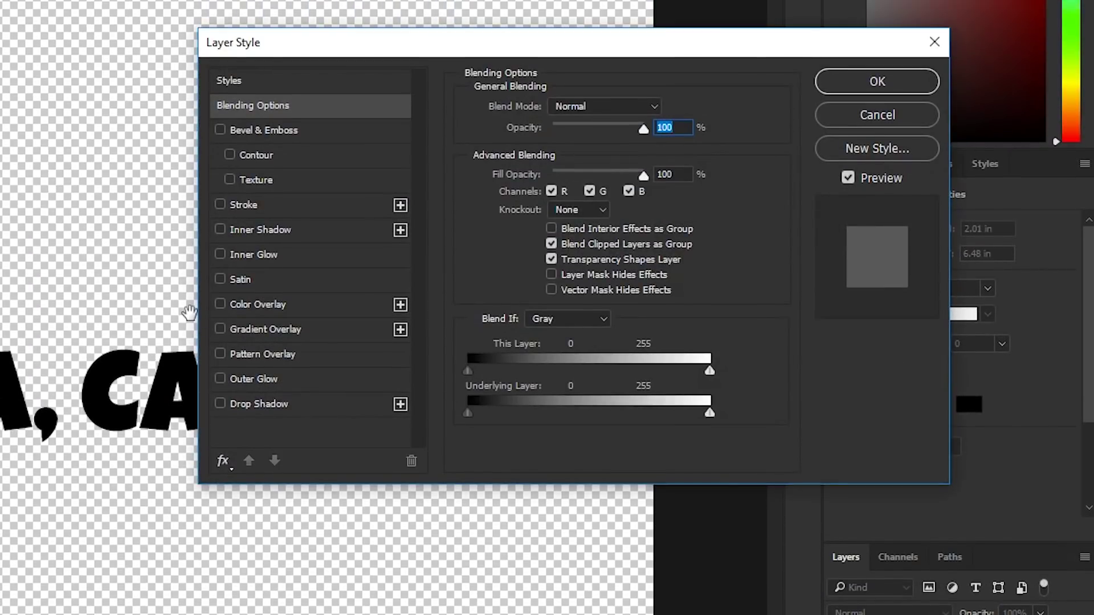
{"action": "left_click", "coordinate": [222, 94]}
{"action": "left_click", "coordinate": [903, 81]}
{"action": "key", "text": "ctrl+shift+s"}
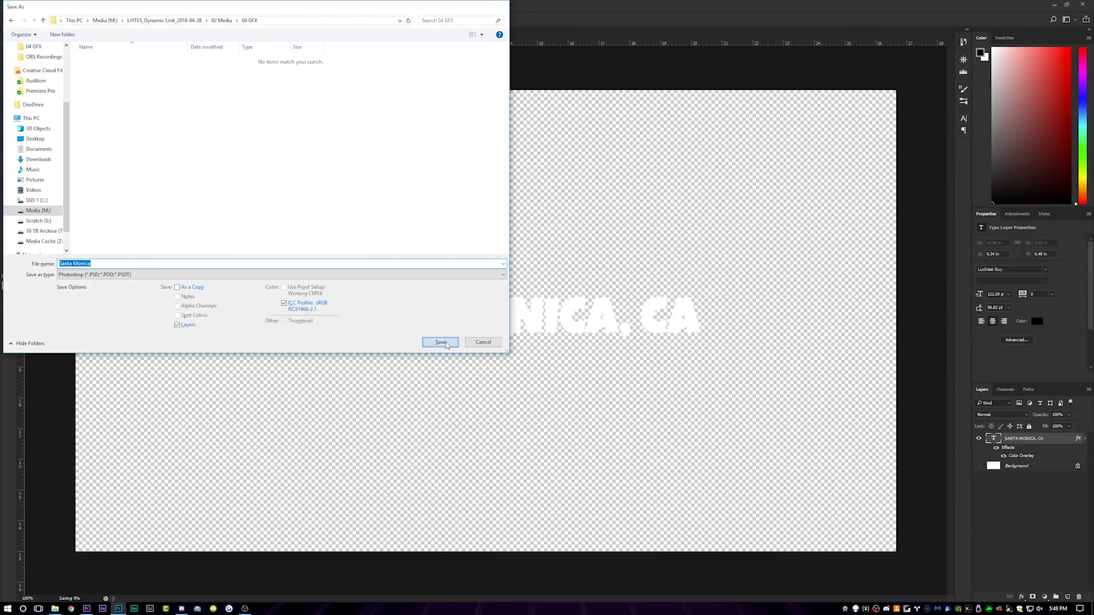
Step: Save as Santa Monica and import the PSD into the 04 GFX bin with layers merged
{"action": "left_click", "coordinate": [440, 343]}
{"action": "left_click", "coordinate": [87, 609]}
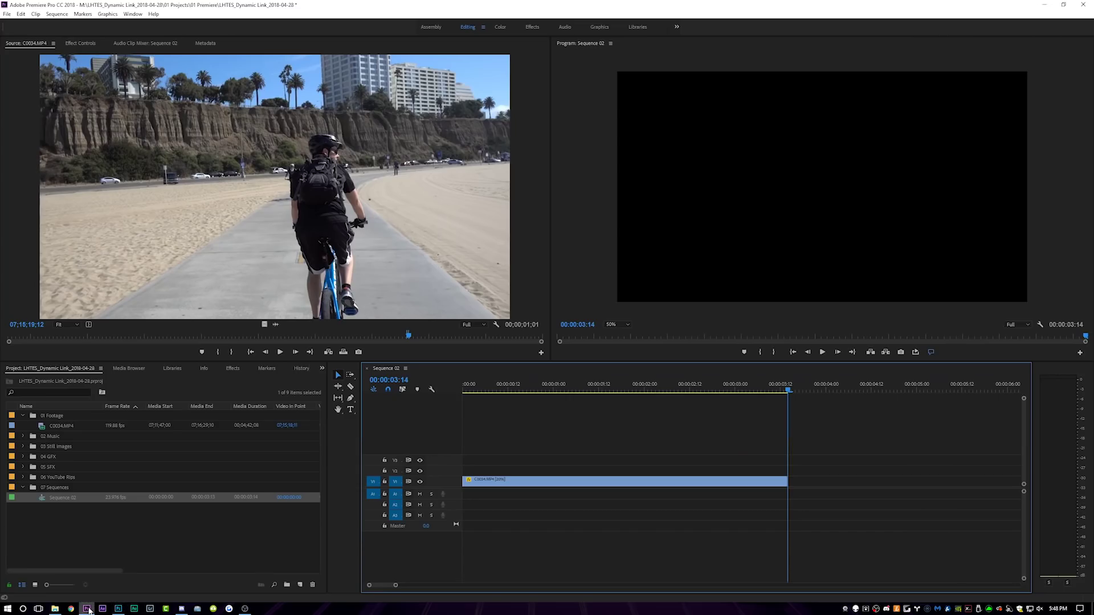
{"action": "left_click", "coordinate": [143, 456]}
{"action": "key", "text": "alt+Tab"}
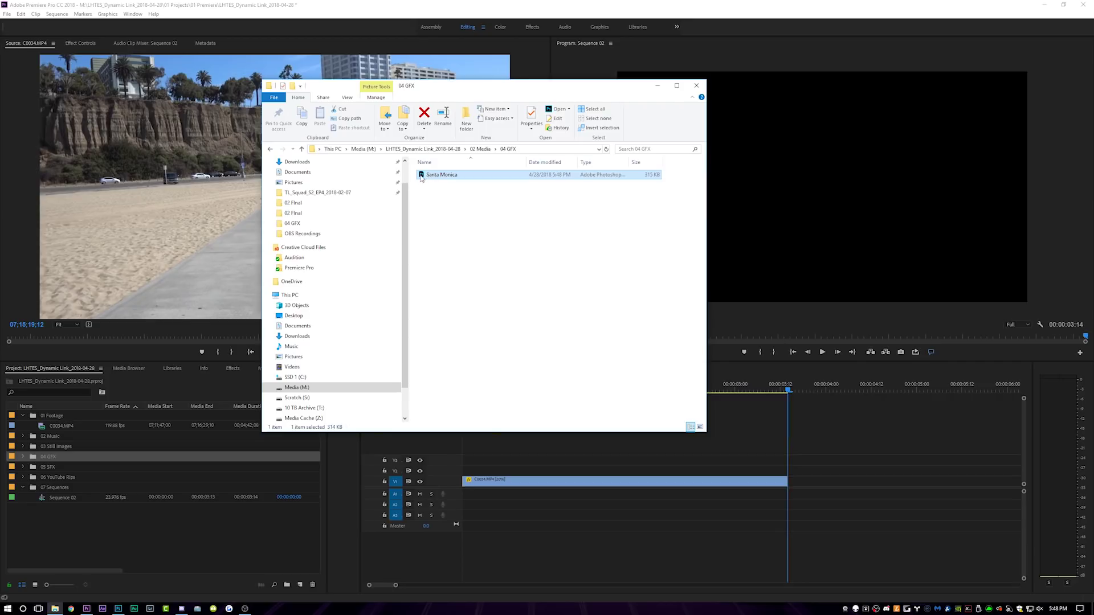
{"action": "left_click_drag", "start_coordinate": [49, 468], "coordinate": [53, 463]}
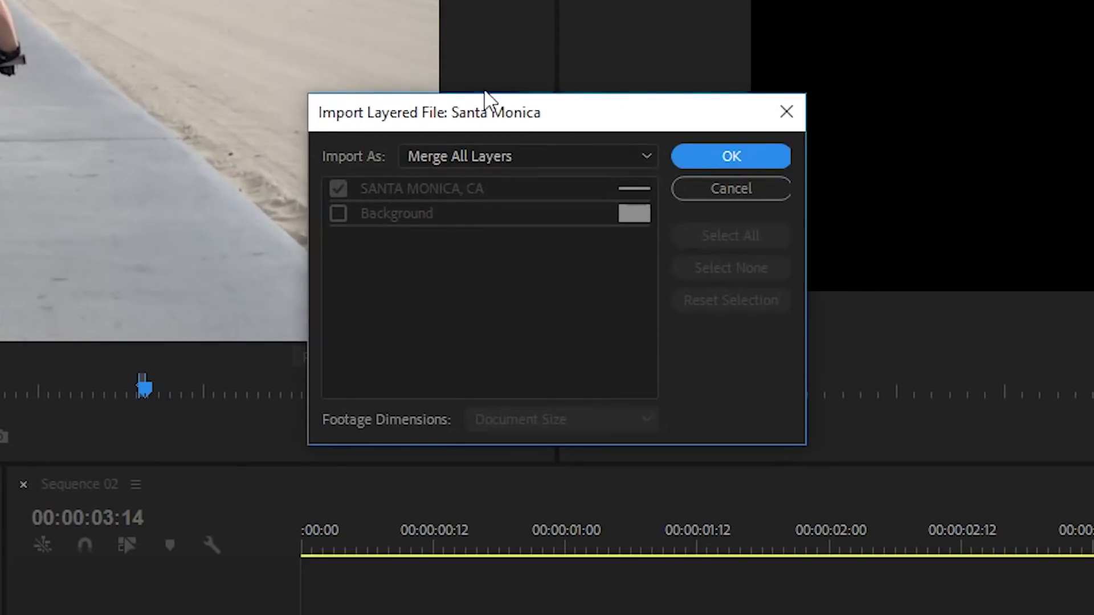
{"action": "left_click", "coordinate": [752, 154]}
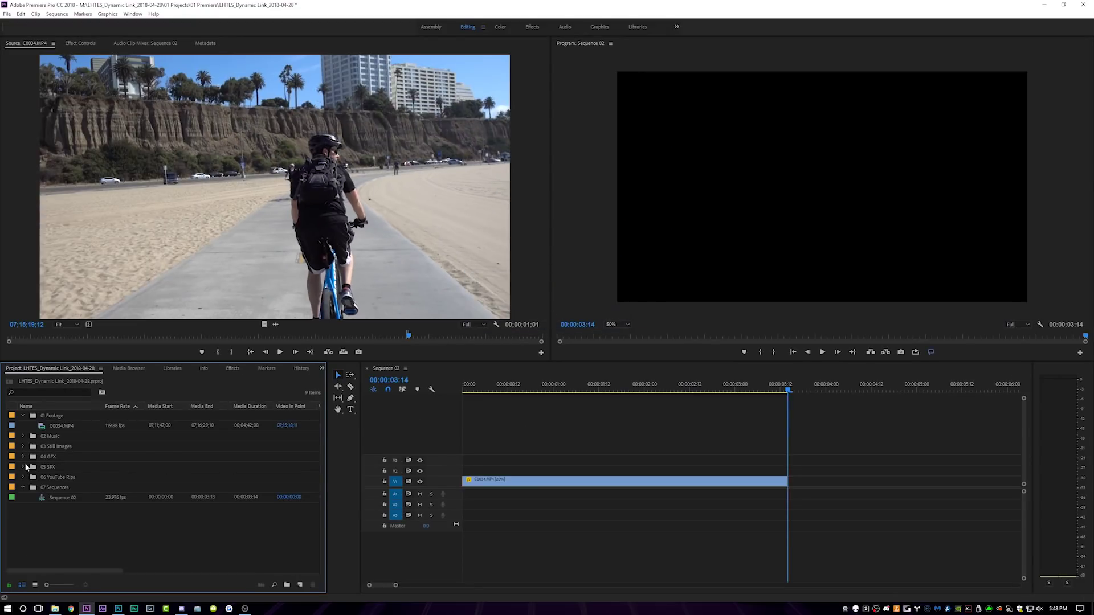
Step: Place Santa Monica.psd on V2, trimmed to end with the bike clip
{"action": "left_click_drag", "start_coordinate": [68, 468], "coordinate": [530, 476]}
{"action": "left_click_drag", "start_coordinate": [460, 478], "coordinate": [787, 471]}
{"action": "left_click", "coordinate": [591, 388]}
{"action": "left_click_drag", "start_coordinate": [590, 388], "coordinate": [592, 388]}
Step: Set the C0034.MP4 clip's opacity to 40% and preview the title over it
{"action": "left_click", "coordinate": [560, 483]}
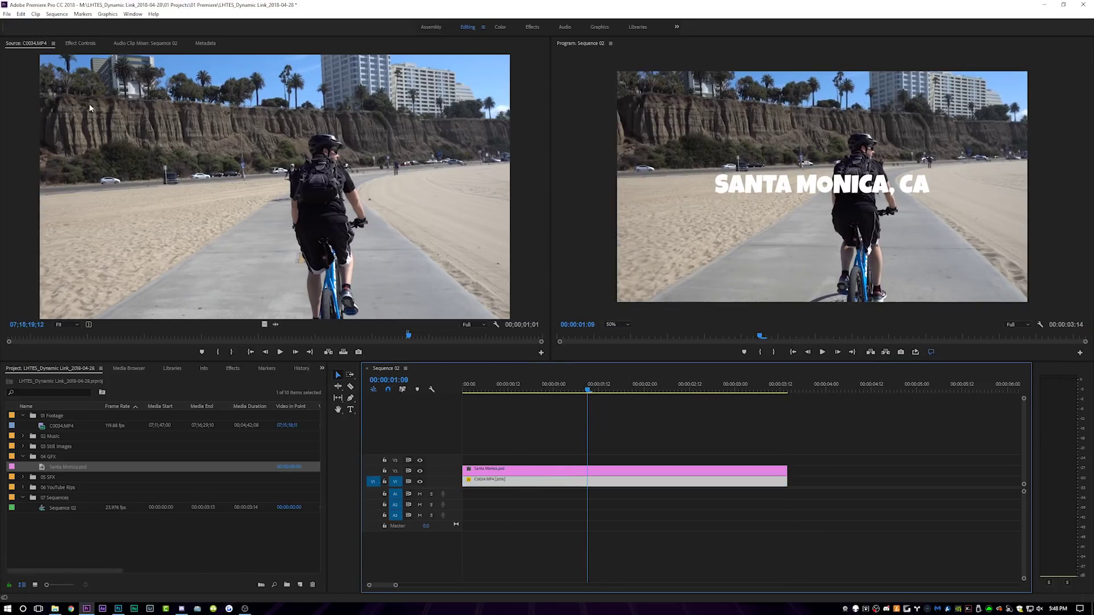
{"action": "left_click", "coordinate": [84, 44]}
{"action": "left_click", "coordinate": [212, 168]}
{"action": "type", "text": "40"}
{"action": "key", "text": "Return"}
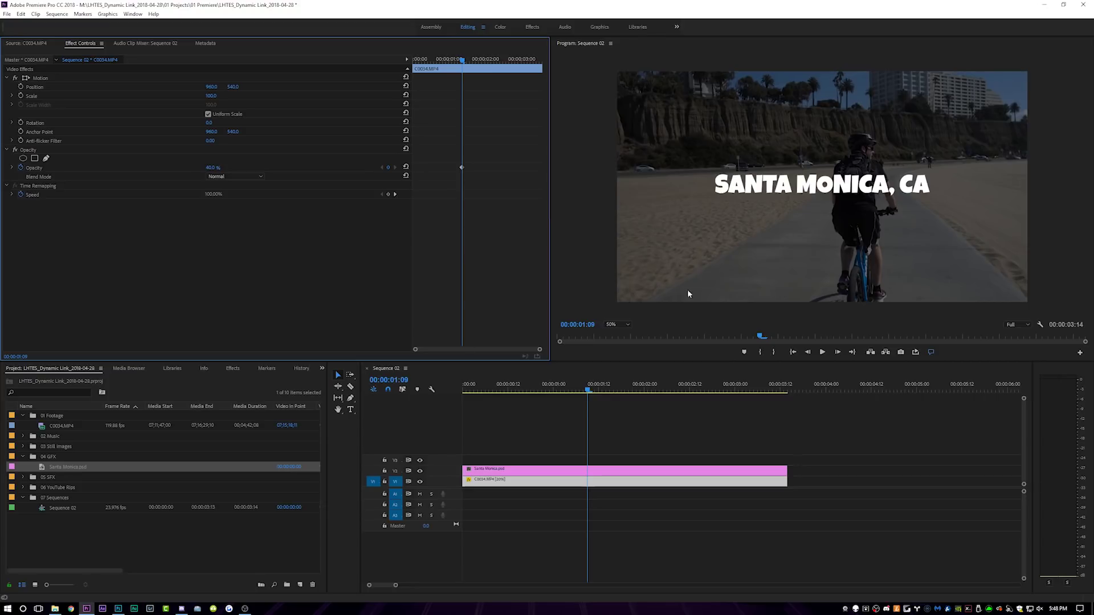
{"action": "mouse_move", "coordinate": [531, 391]}
{"action": "left_mouse_down"}
{"action": "mouse_move", "coordinate": [484, 394]}
{"action": "mouse_move", "coordinate": [580, 396]}
{"action": "mouse_move", "coordinate": [511, 396]}
{"action": "left_mouse_up"}
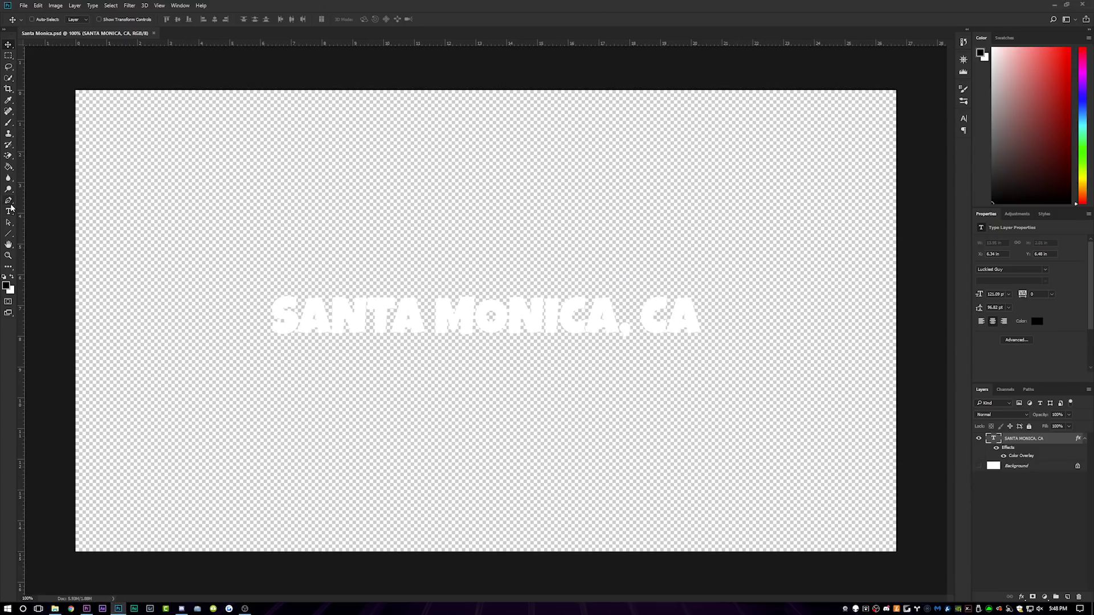
Step: Change the SANTA MONICA, CA title font to Corbel and check the update in Premiere
{"action": "triple_click", "coordinate": [409, 324]}
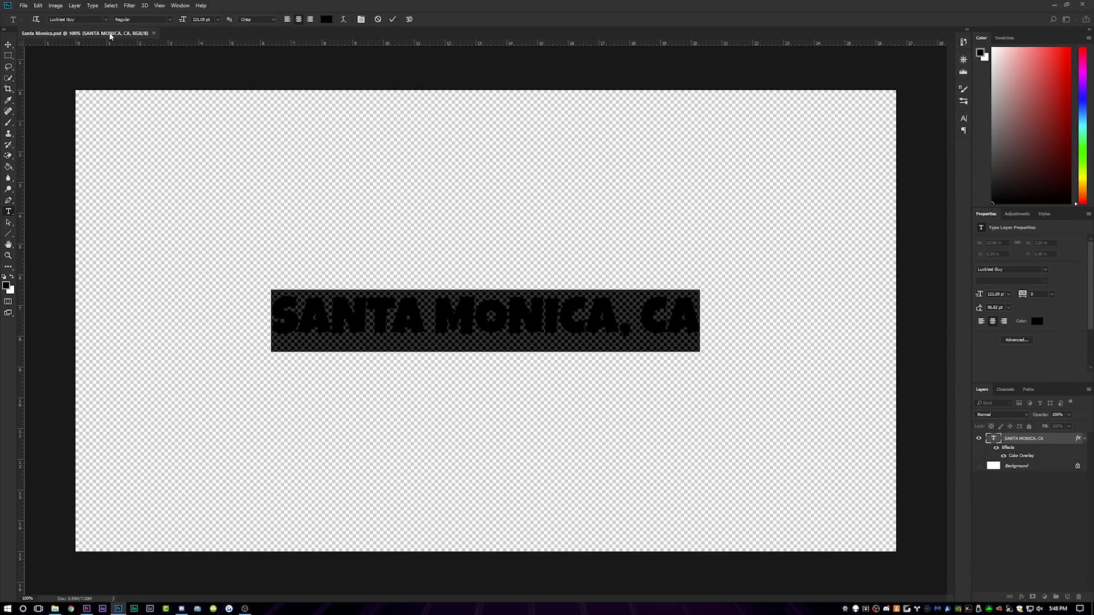
{"action": "type", "text": "Corbel"}
{"action": "key", "text": "Return"}
{"action": "left_click", "coordinate": [8, 45]}
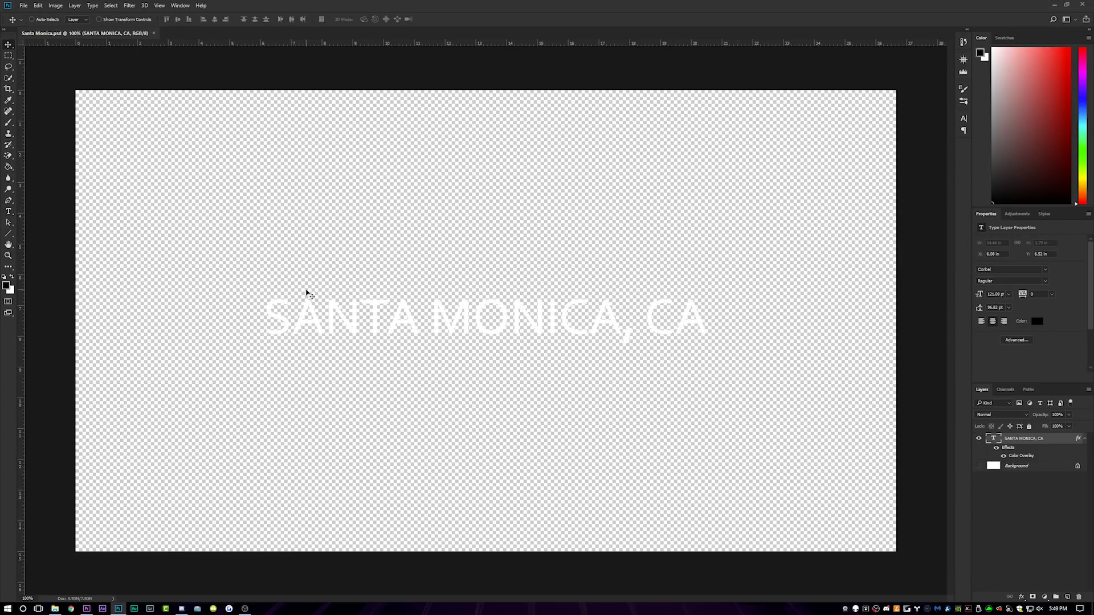
{"action": "left_click", "coordinate": [87, 610]}
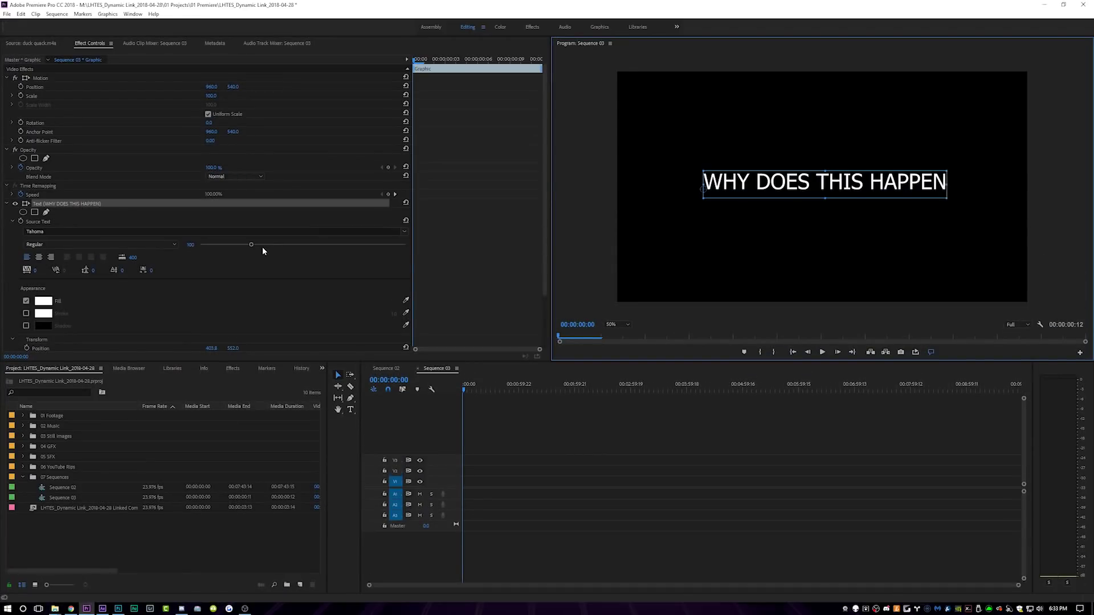
Step: Increase the text size to 174 and set Position X to 604
{"action": "left_click_drag", "start_coordinate": [251, 246], "coordinate": [290, 246]}
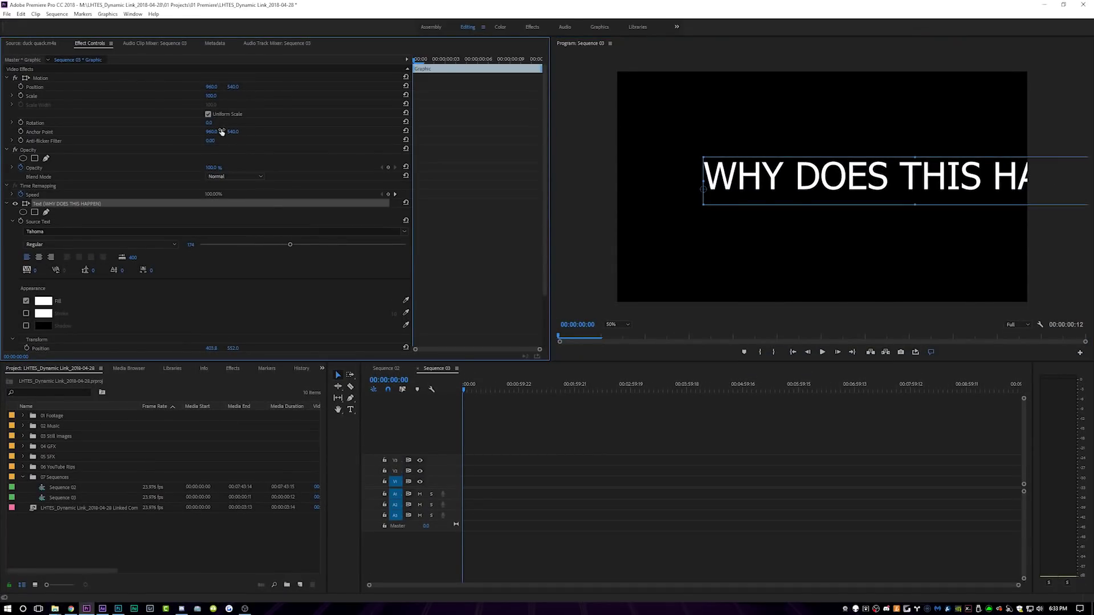
{"action": "left_click_drag", "start_coordinate": [210, 89], "coordinate": [123, 89]}
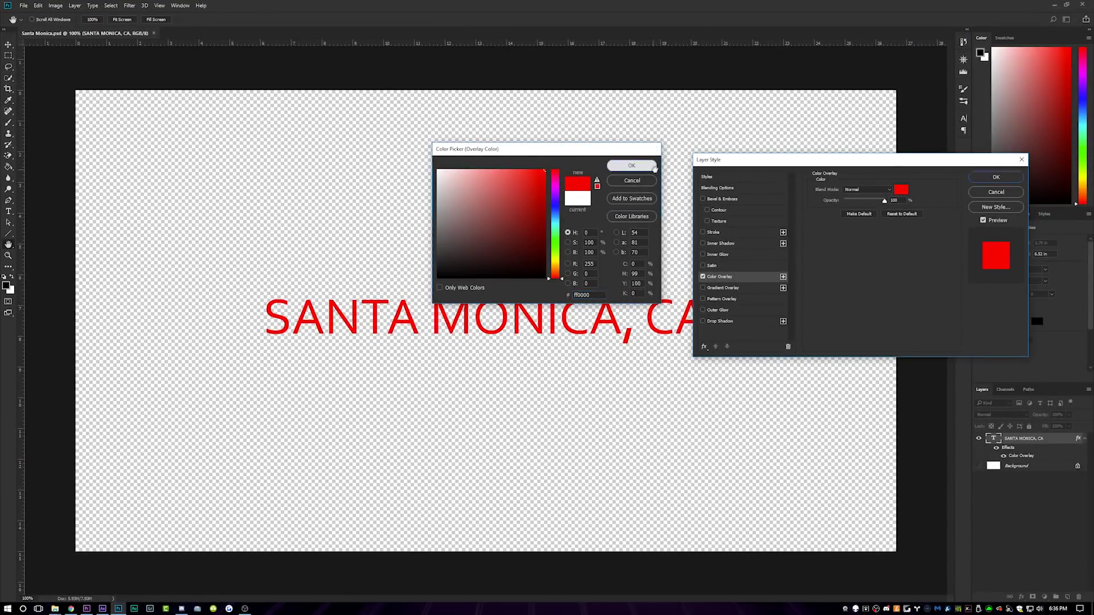
Step: Apply the FF0000 red overlay, scale the title up across the canvas, and return to Premiere
{"action": "left_click", "coordinate": [995, 178]}
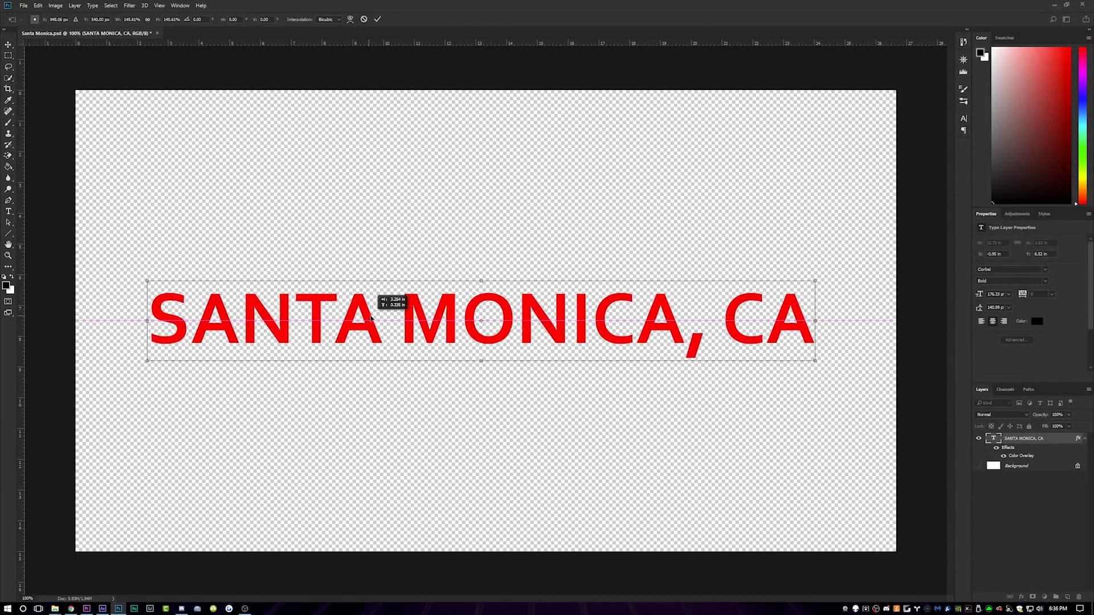
{"action": "left_click_drag", "start_coordinate": [373, 316], "coordinate": [377, 318]}
{"action": "key", "text": "Return"}
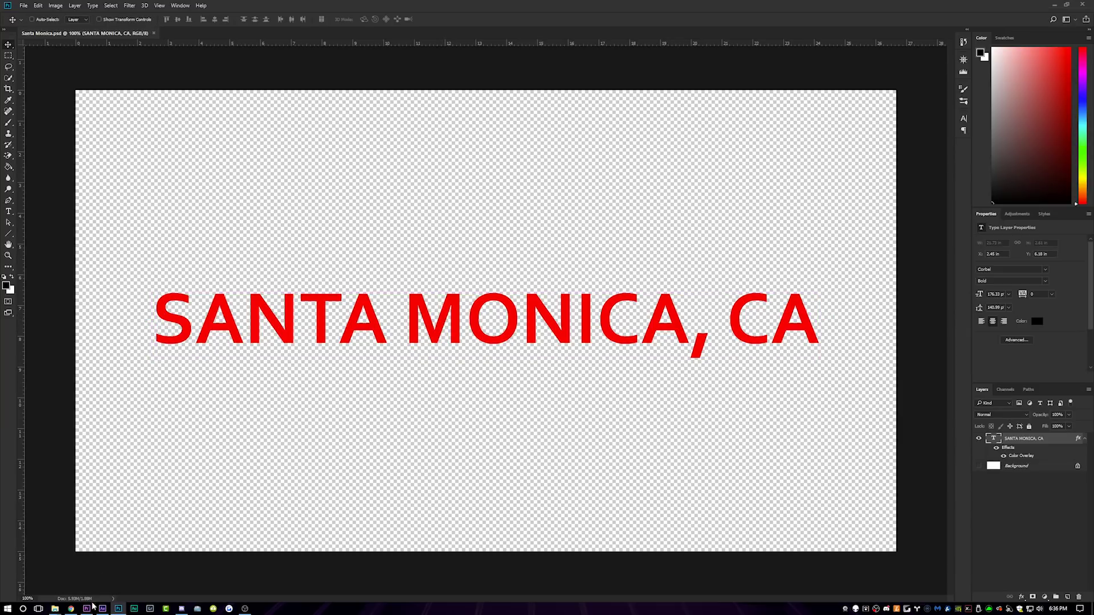
{"action": "left_click", "coordinate": [87, 608]}
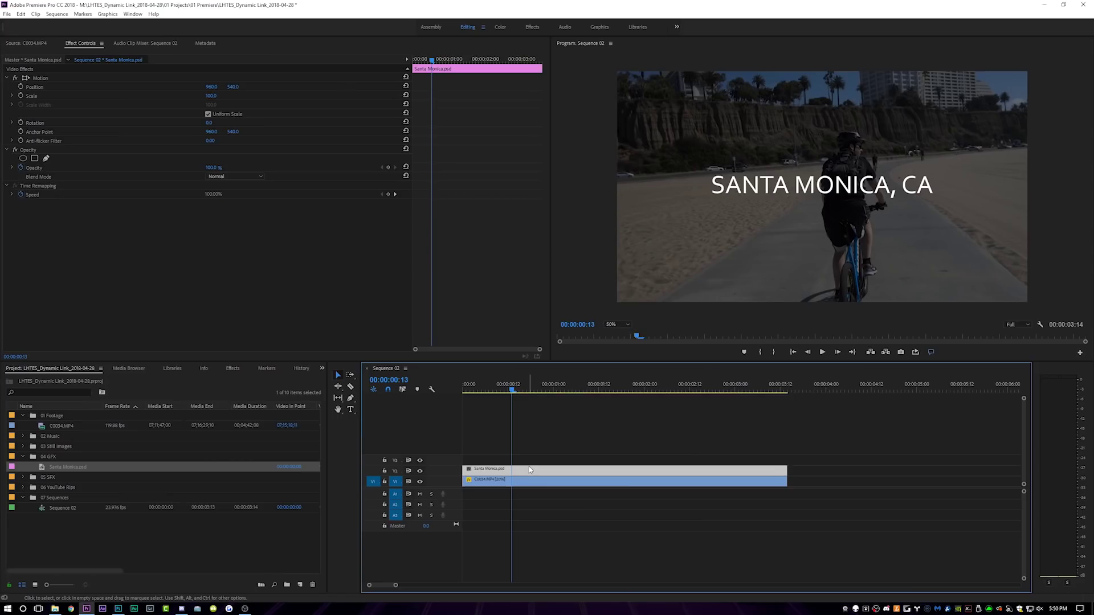
Step: Delete the V2 title, duplicate C0034.MP4 onto V2, and replace it with an After Effects composition
{"action": "key", "text": "Delete"}
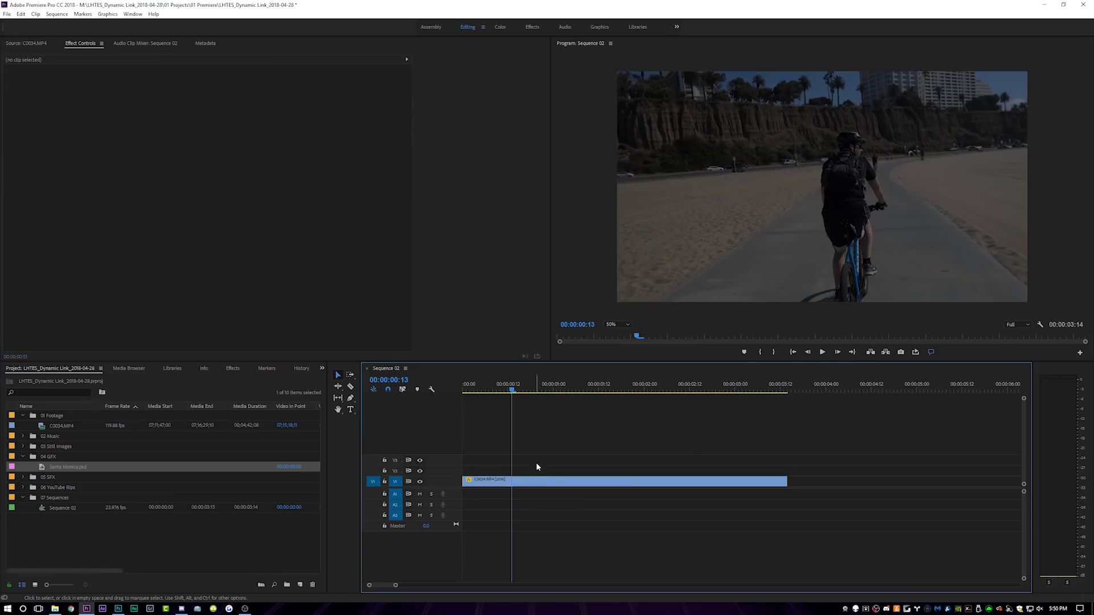
{"action": "left_click", "coordinate": [533, 482]}
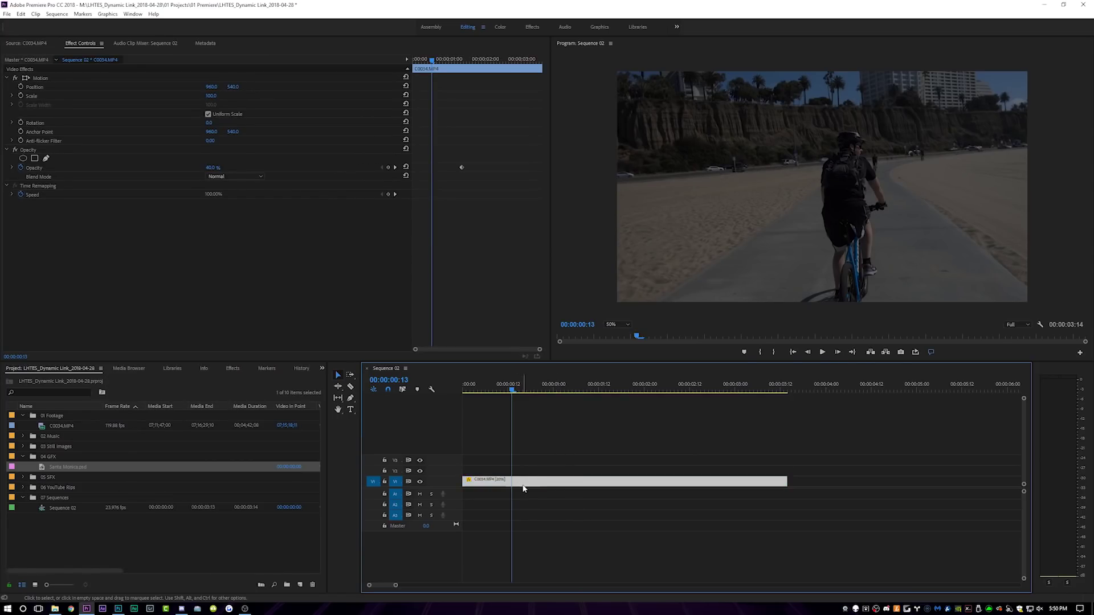
{"action": "left_click_drag", "start_coordinate": [525, 485], "coordinate": [525, 474]}
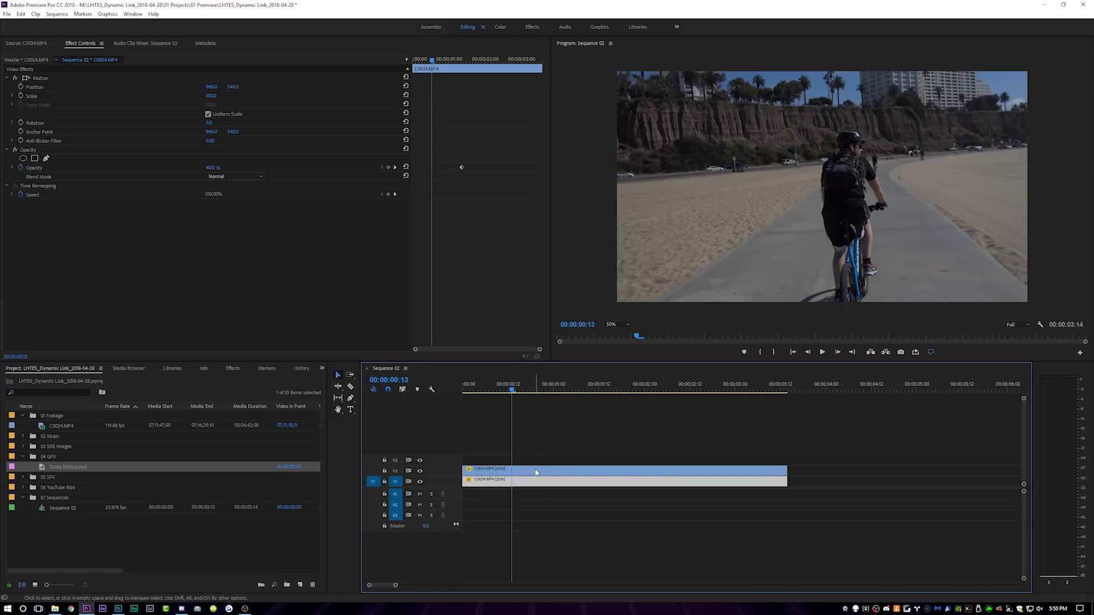
{"action": "right_click", "coordinate": [527, 476]}
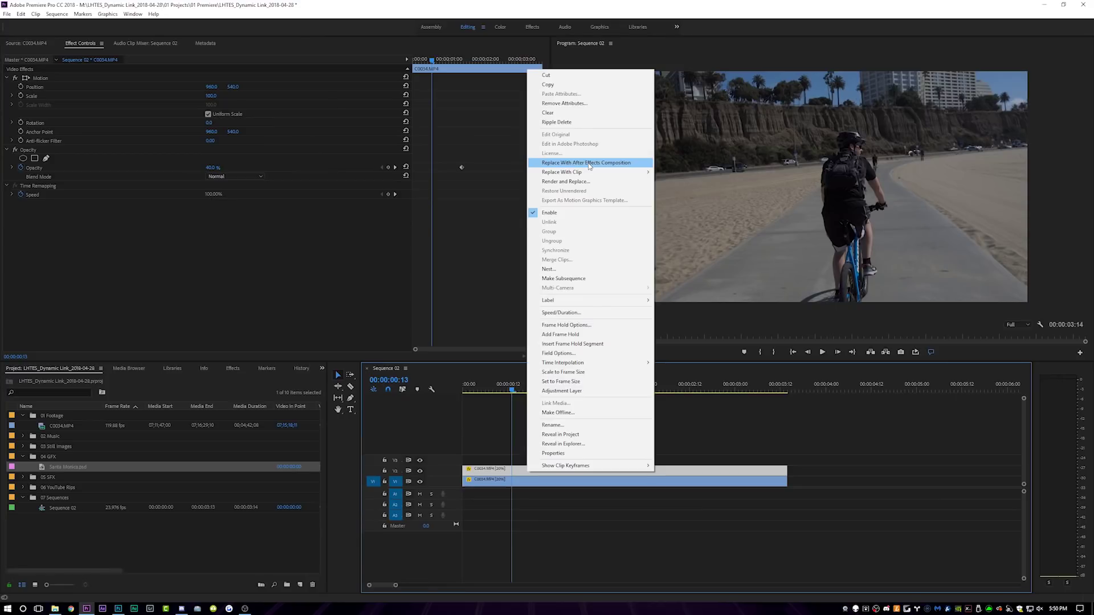
{"action": "left_click", "coordinate": [587, 164]}
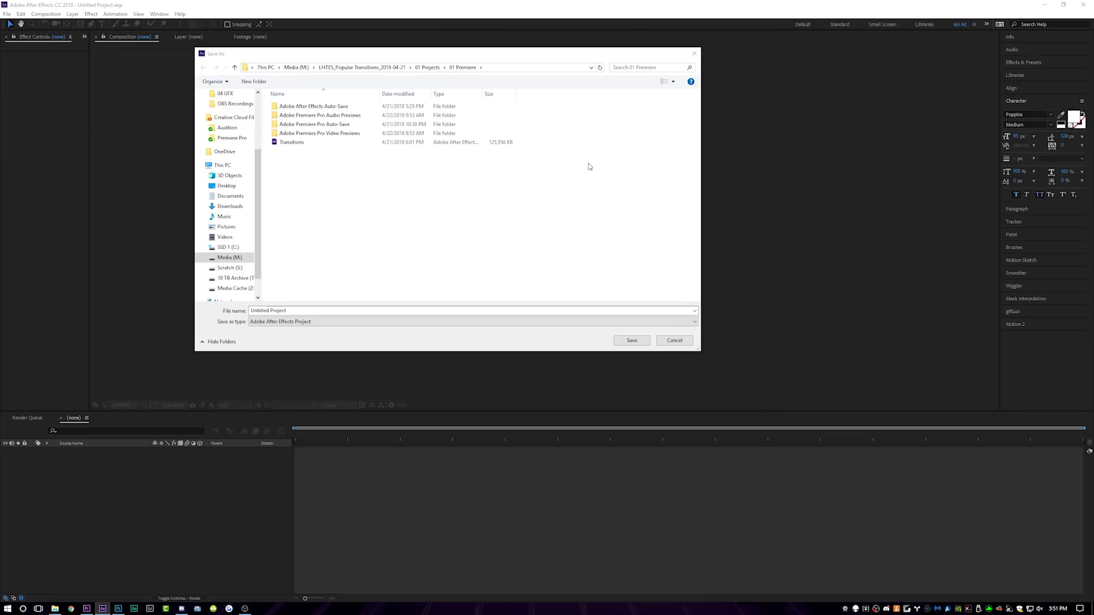
Step: Save the project as Title in Media (M:) > LHTES_Dynamic Link_2018-04-28 > 02 After Effects
{"action": "left_click", "coordinate": [229, 257]}
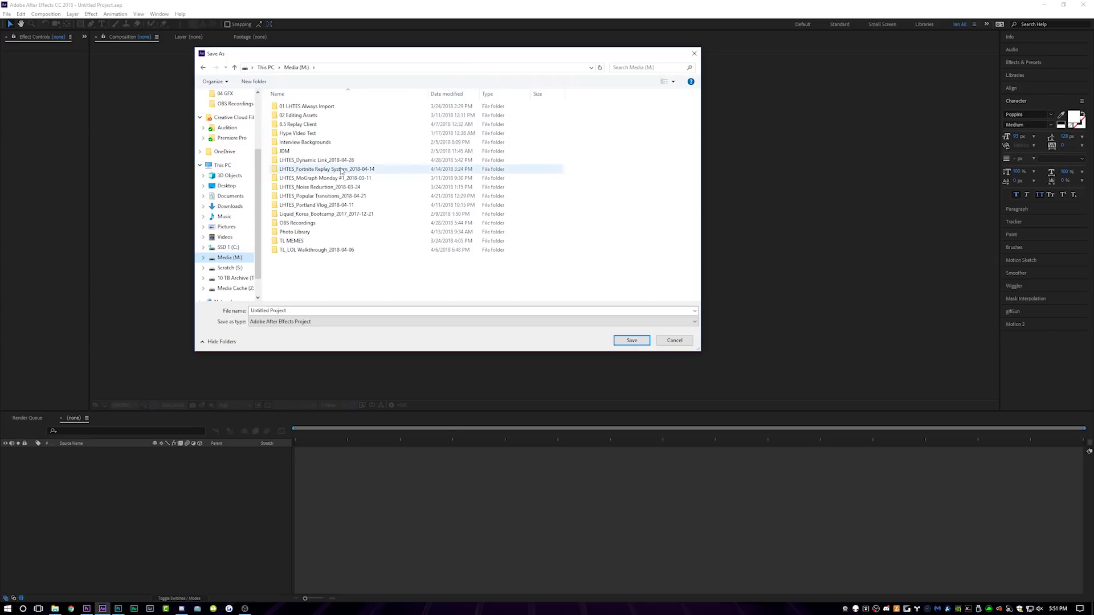
{"action": "double_click", "coordinate": [308, 159]}
{"action": "double_click", "coordinate": [293, 116]}
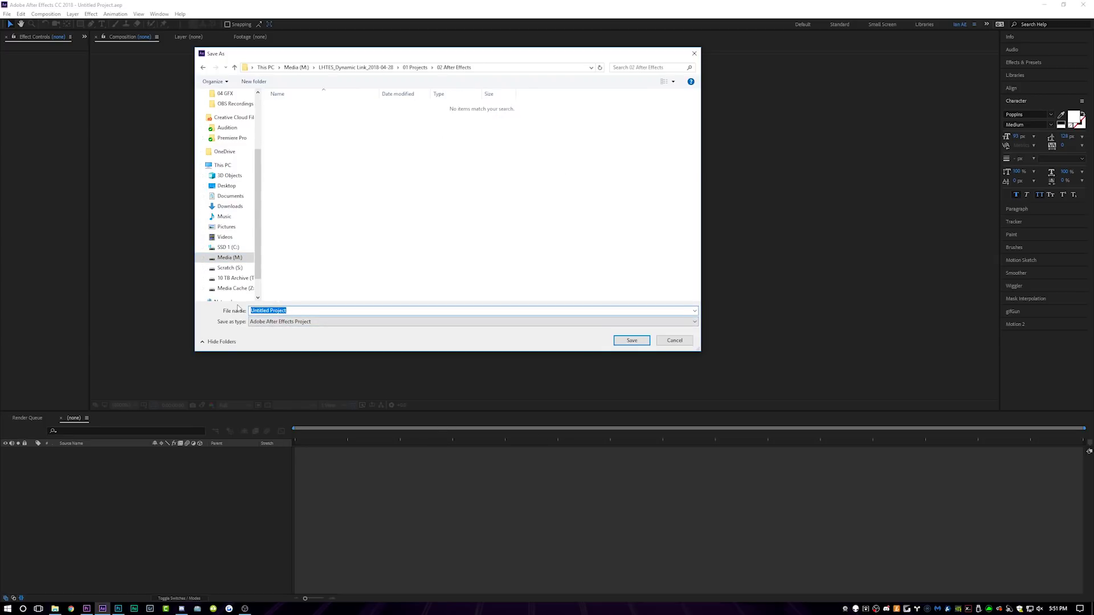
{"action": "left_click", "coordinate": [633, 342]}
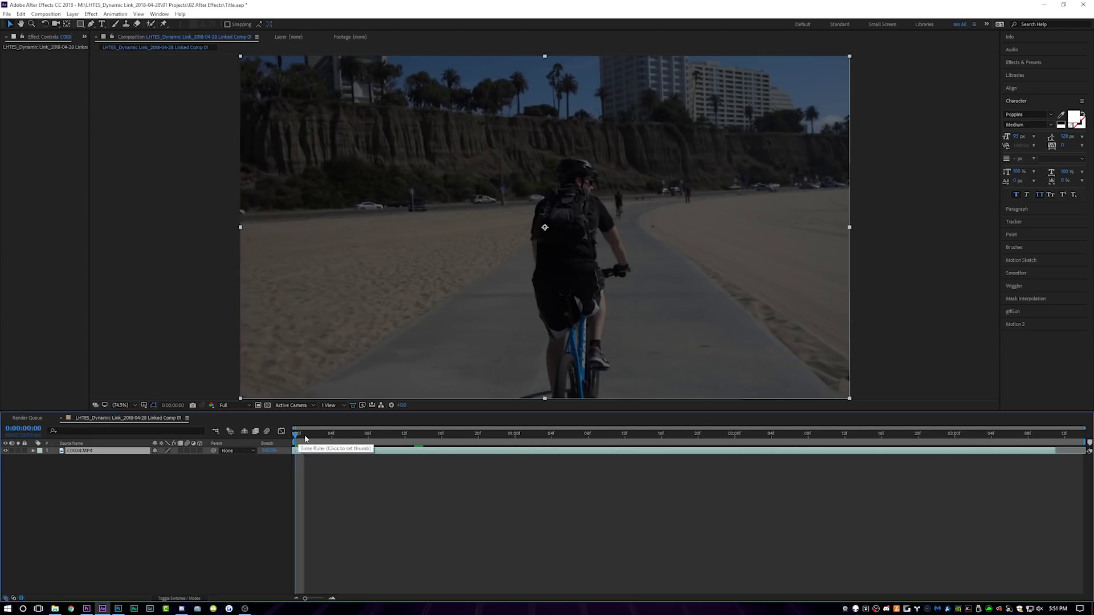
Step: Preview the linked footage and add a SANTA MONICA, CA text layer in the composition
{"action": "key", "text": "space"}
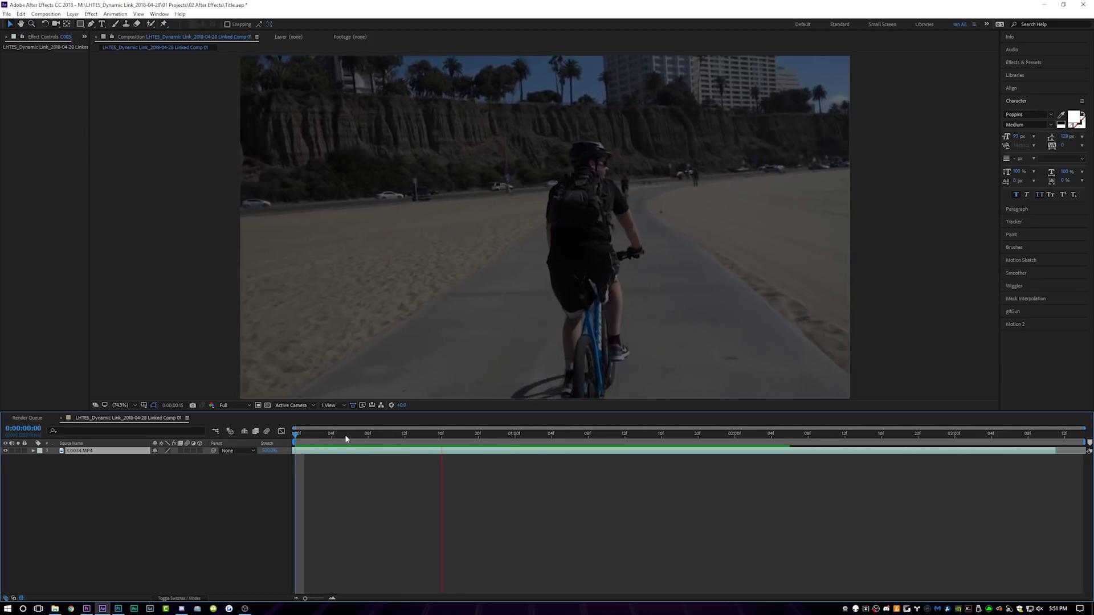
{"action": "left_click_drag", "start_coordinate": [378, 434], "coordinate": [275, 436]}
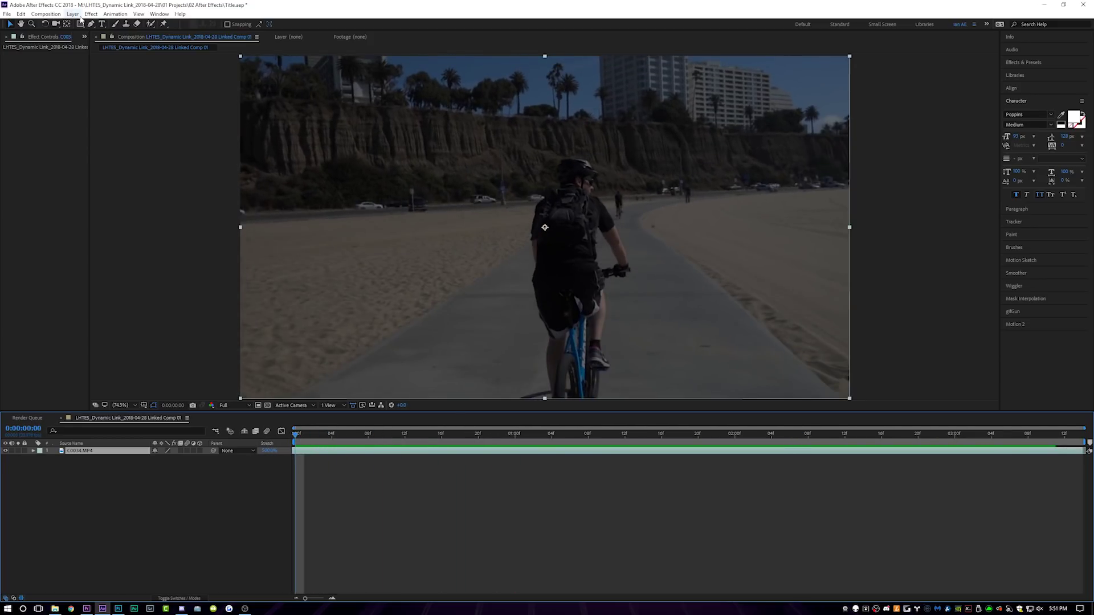
{"action": "left_click", "coordinate": [102, 23]}
{"action": "left_click", "coordinate": [465, 252]}
{"action": "type", "text": "SANTA MONICA, CA"}
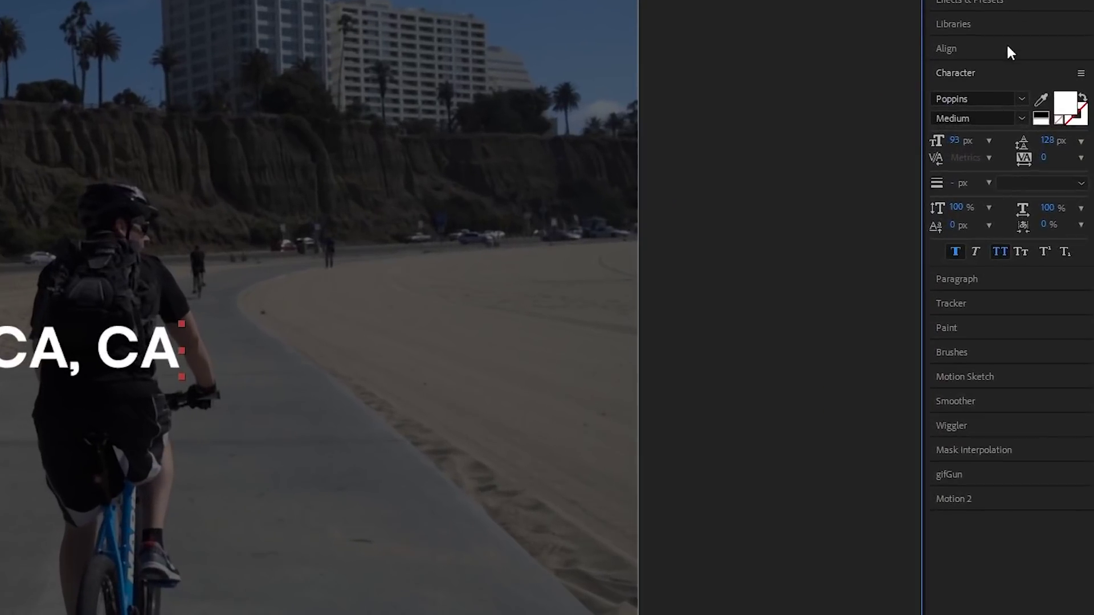
Step: Centre the title horizontally and vertically in the composition
{"action": "left_click", "coordinate": [1006, 50]}
{"action": "left_click", "coordinate": [969, 89]}
{"action": "left_click", "coordinate": [1052, 89]}
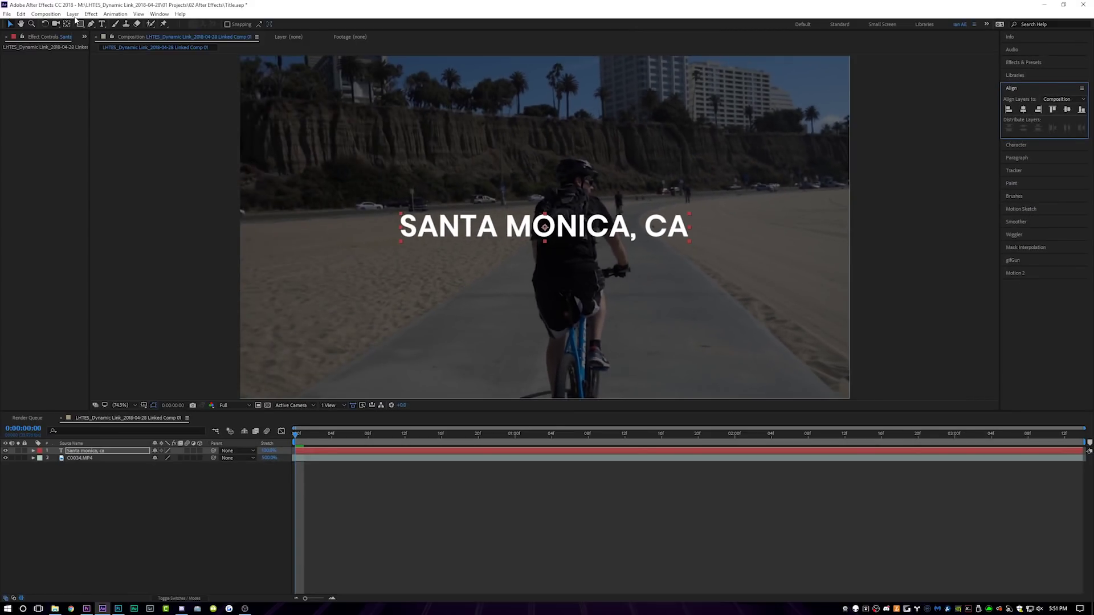
{"action": "left_click", "coordinate": [72, 14]}
Step: Add a red solid layer and move it down to cover the lower half of the frame
{"action": "mouse_move", "coordinate": [83, 22]}
{"action": "left_click", "coordinate": [239, 36]}
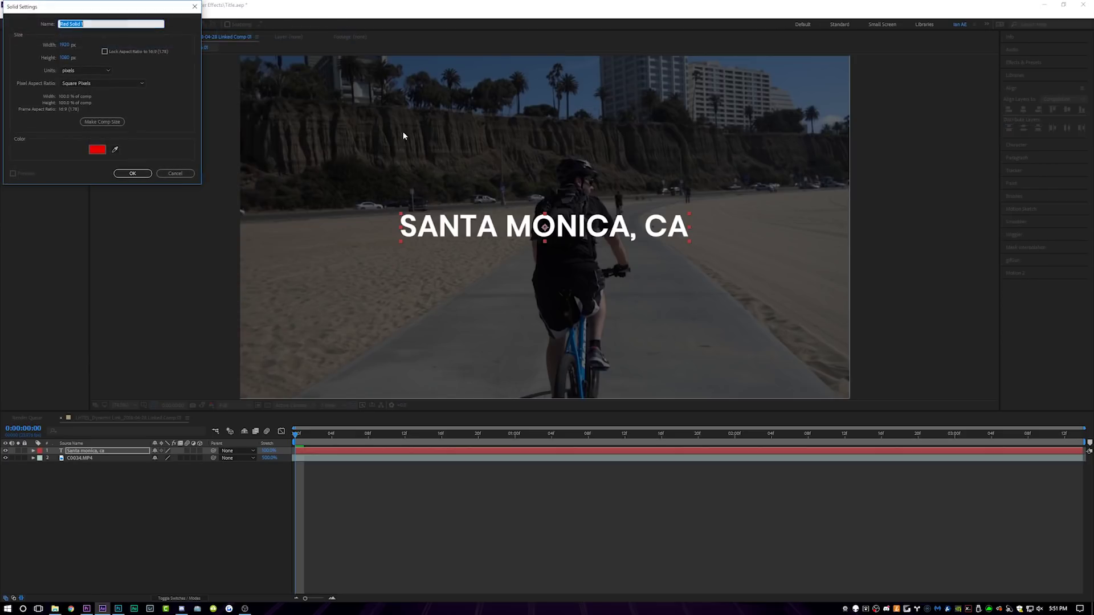
{"action": "left_click", "coordinate": [131, 173]}
{"action": "left_click_drag", "start_coordinate": [585, 139], "coordinate": [597, 326]}
Step: Keyframe the title's Position so it rises from behind the red solid to centre by frame 16
{"action": "left_click", "coordinate": [86, 458]}
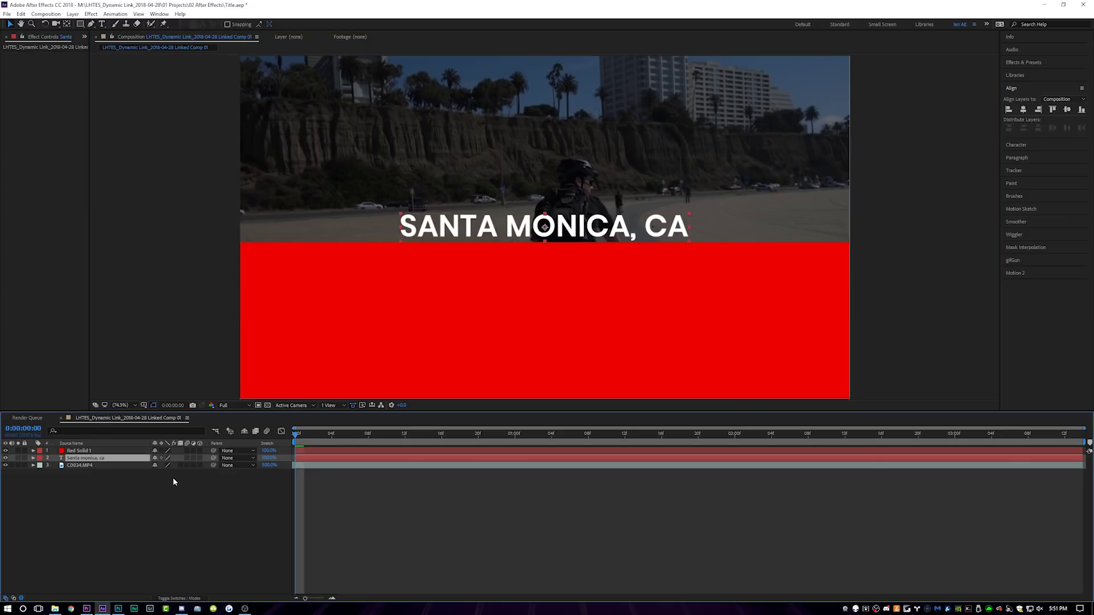
{"action": "key", "text": "p"}
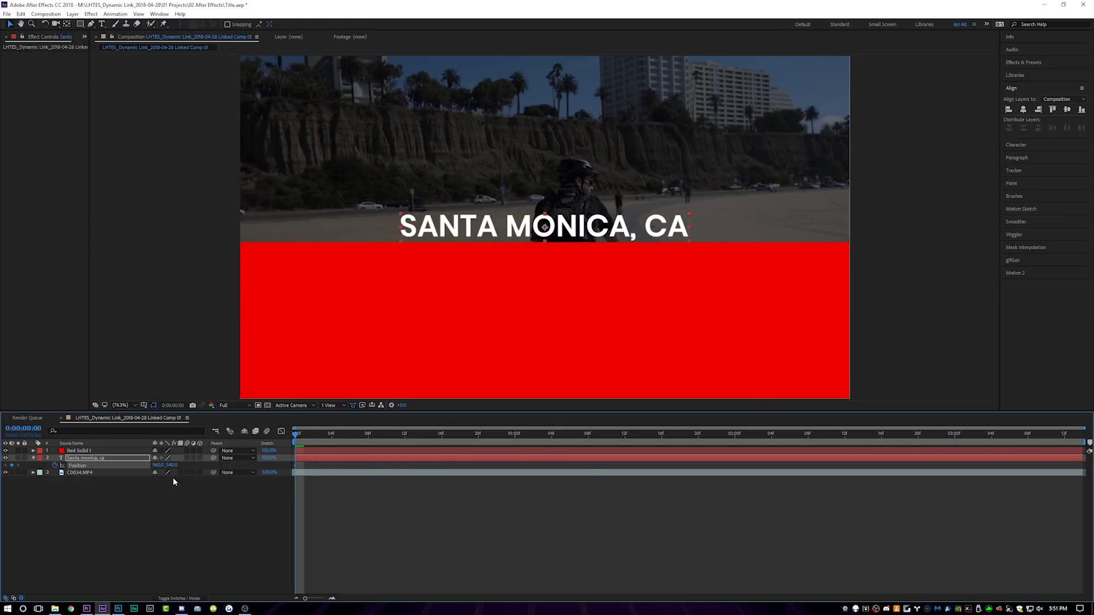
{"action": "key", "text": "space"}
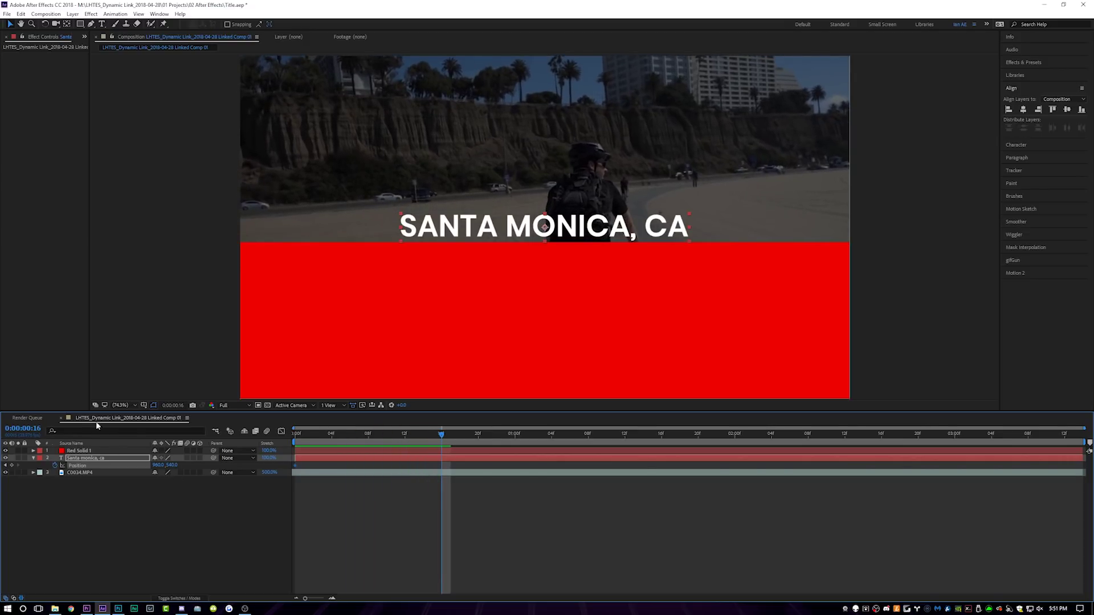
{"action": "left_click", "coordinate": [6, 465]}
{"action": "left_click_drag", "start_coordinate": [170, 465], "coordinate": [207, 468]}
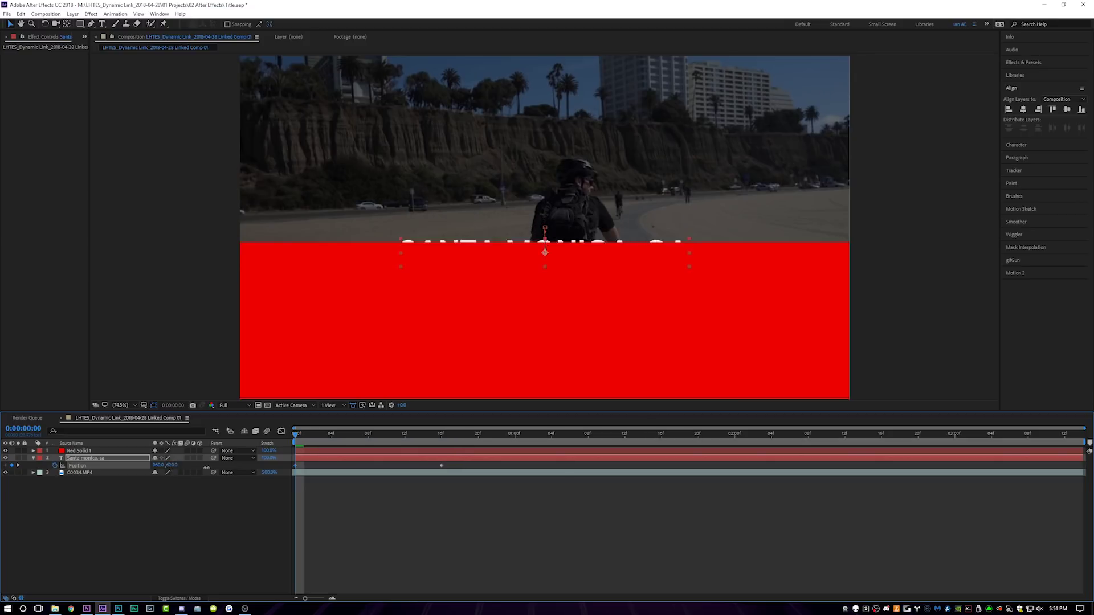
{"action": "left_click", "coordinate": [94, 451]}
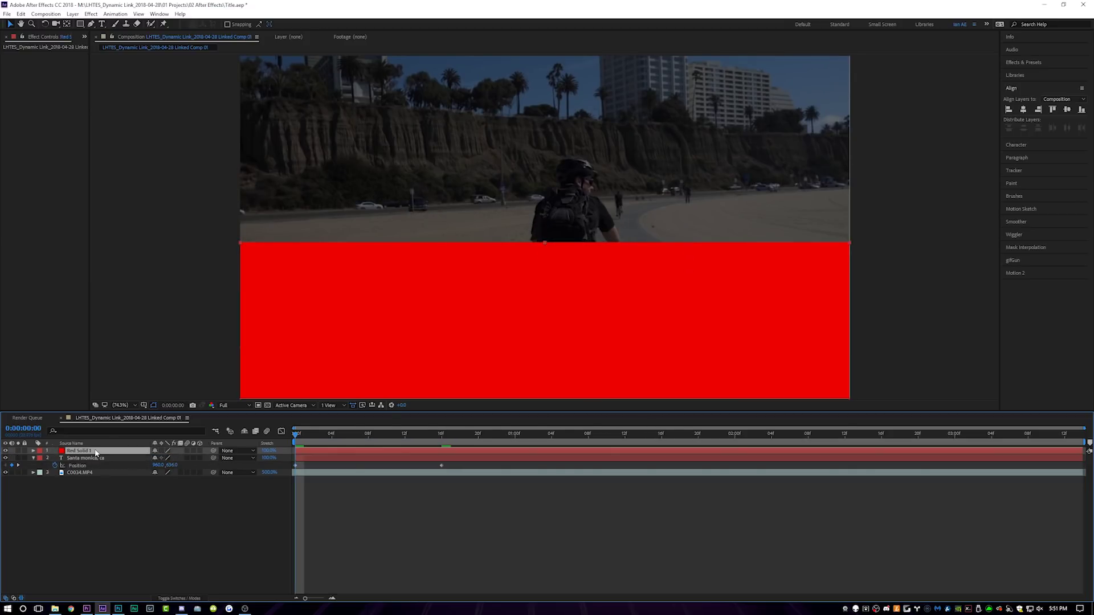
Step: Set the title layer's TrkMat to Alpha Inverted Matte, using the red solid as the matte
{"action": "left_click", "coordinate": [91, 459]}
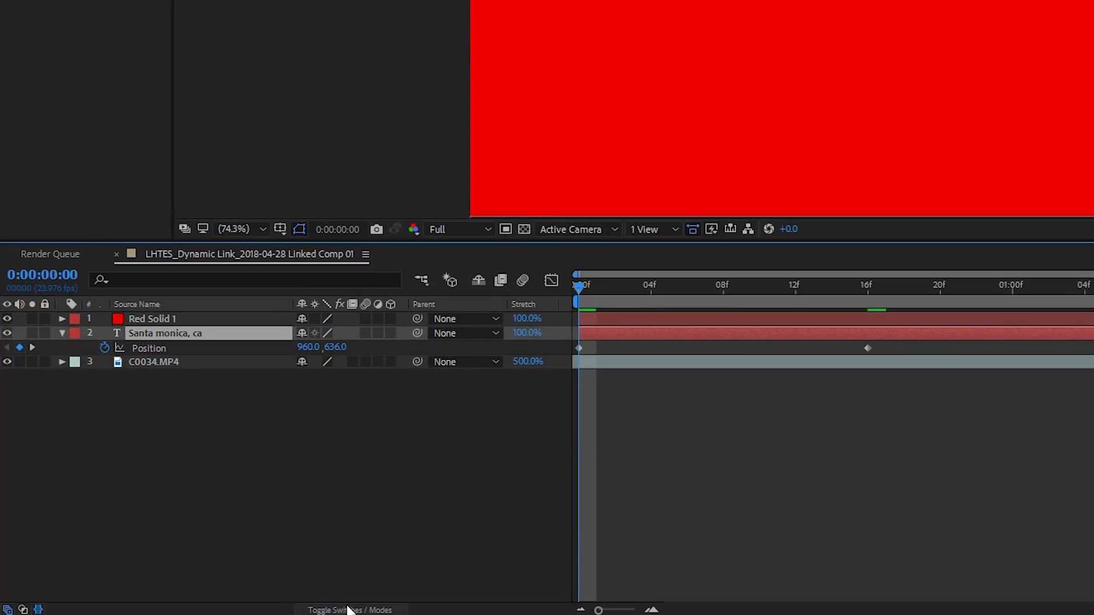
{"action": "left_click", "coordinate": [342, 610]}
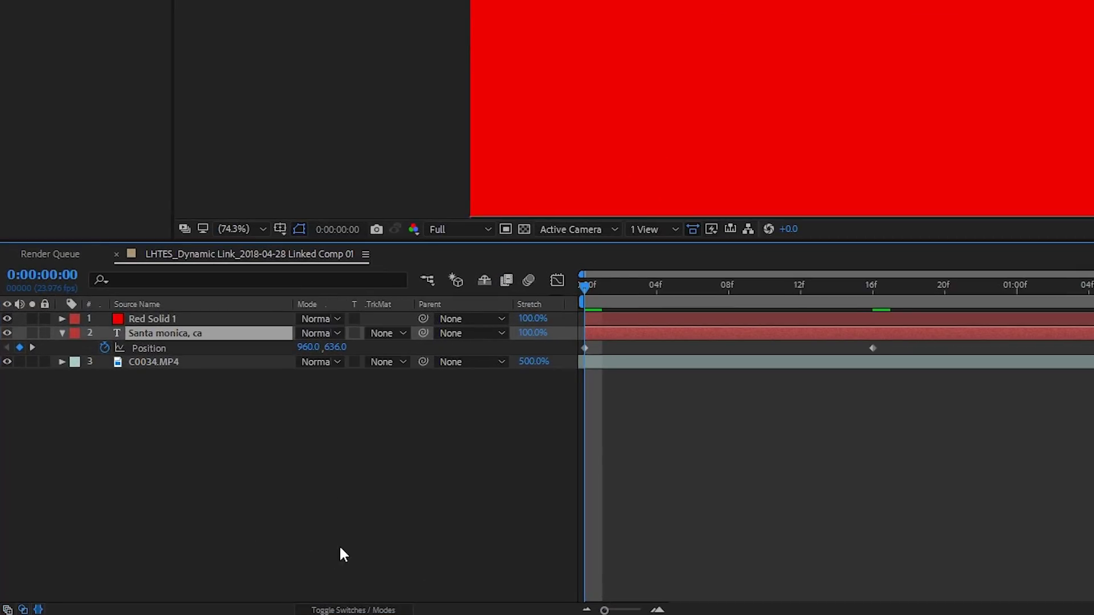
{"action": "left_click", "coordinate": [393, 334]}
{"action": "left_click", "coordinate": [428, 394]}
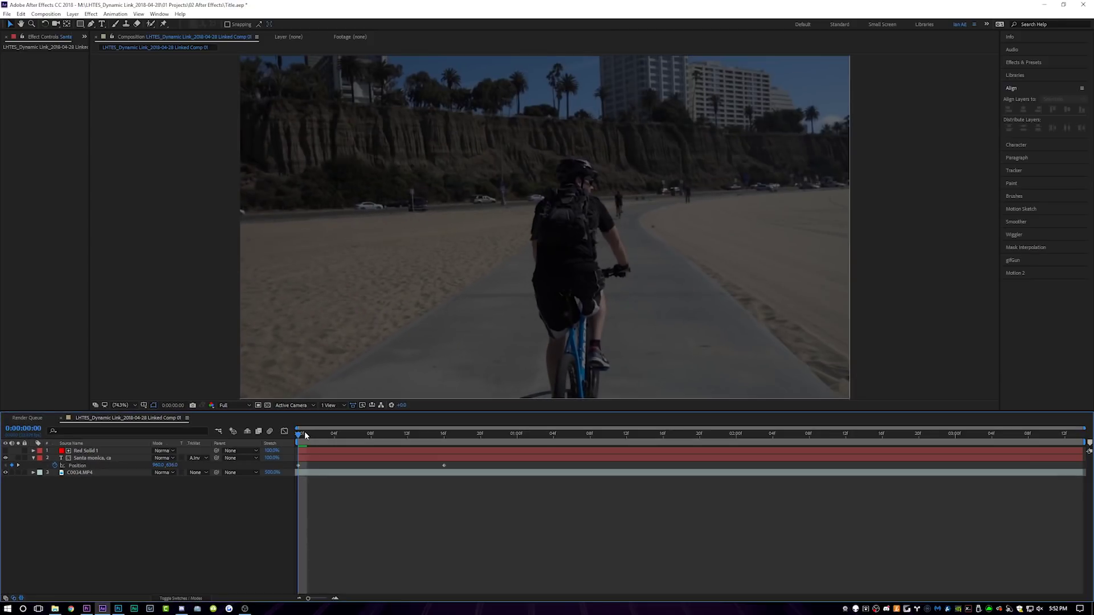
Step: Scrub through the title reveal and toggle the red solid's visibility to check the wipe
{"action": "left_click_drag", "start_coordinate": [584, 288], "coordinate": [759, 294]}
{"action": "left_click_drag", "start_coordinate": [390, 442], "coordinate": [359, 458]}
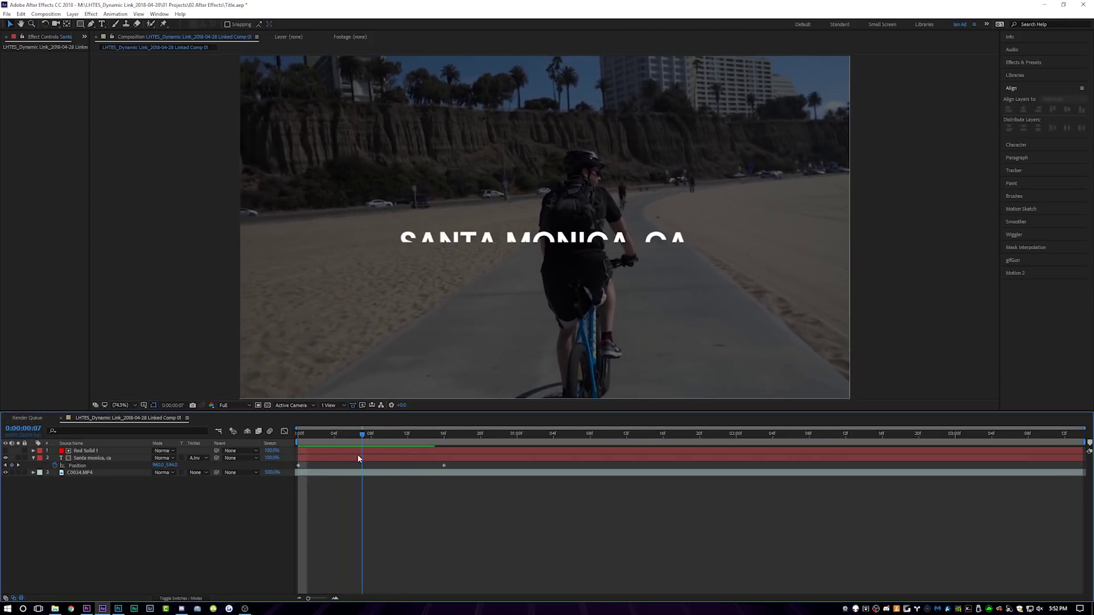
{"action": "left_click", "coordinate": [5, 450]}
{"action": "left_click", "coordinate": [5, 451]}
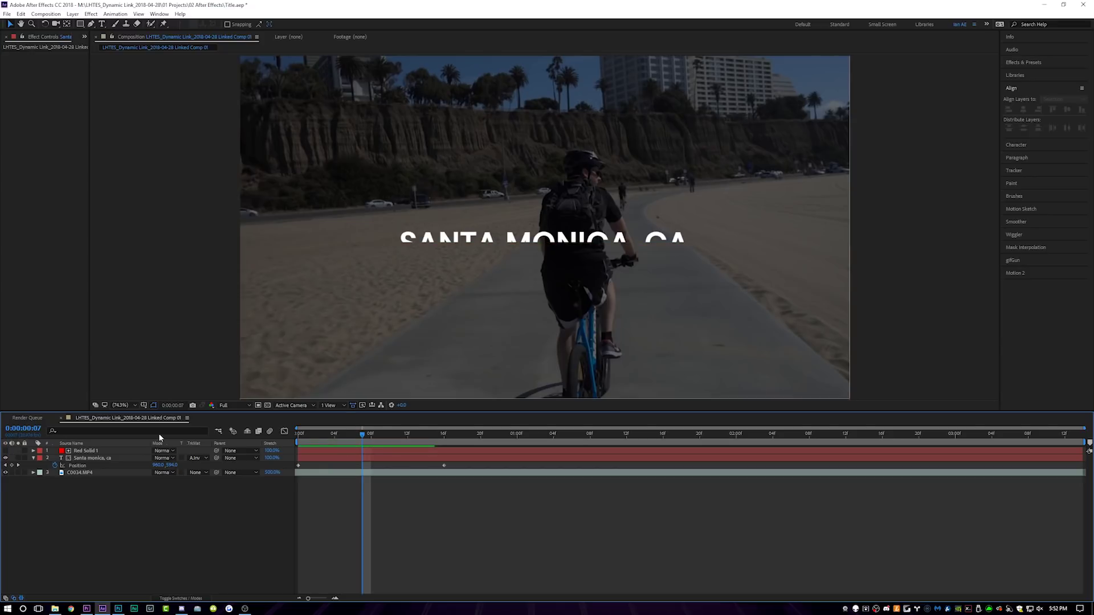
Step: Preview the title reveal animation, with the title layer selected
{"action": "key", "text": "space"}
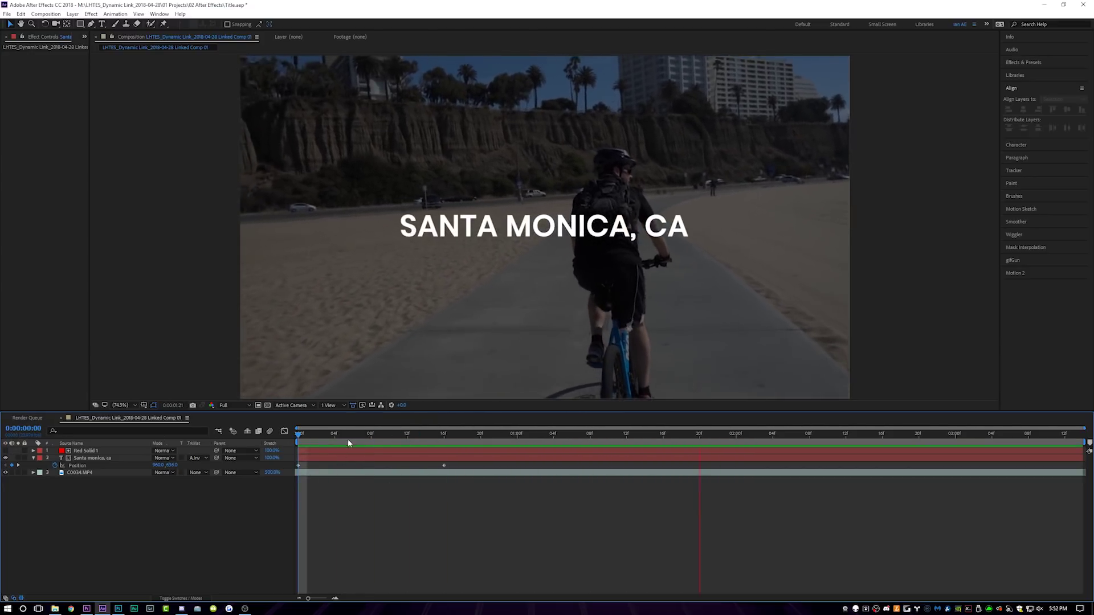
{"action": "key", "text": "space"}
{"action": "key", "text": "space"}
{"action": "key", "text": "space"}
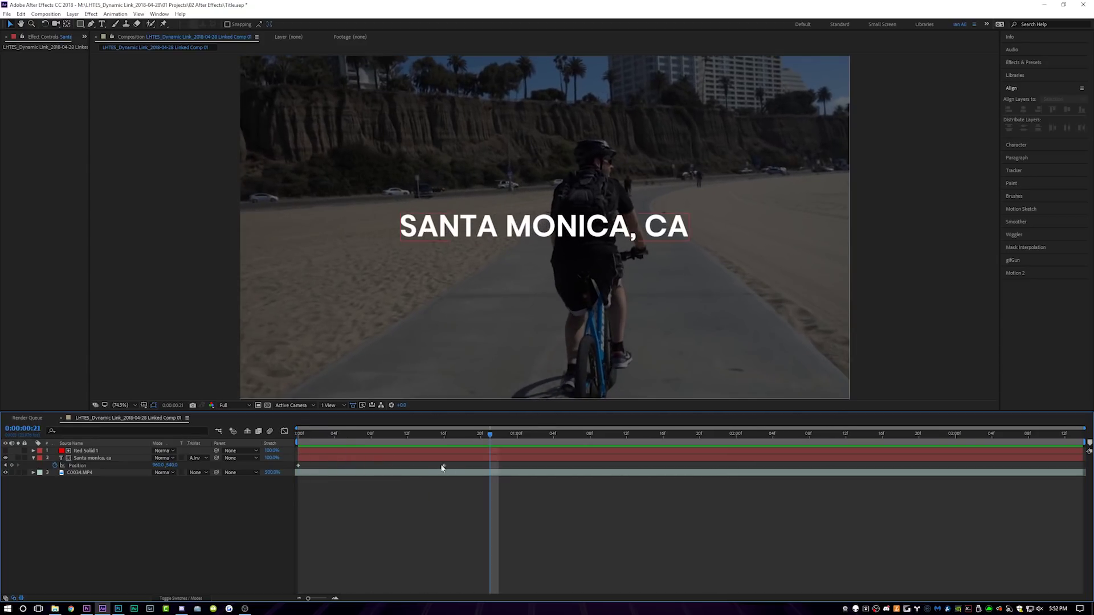
{"action": "left_click", "coordinate": [434, 468]}
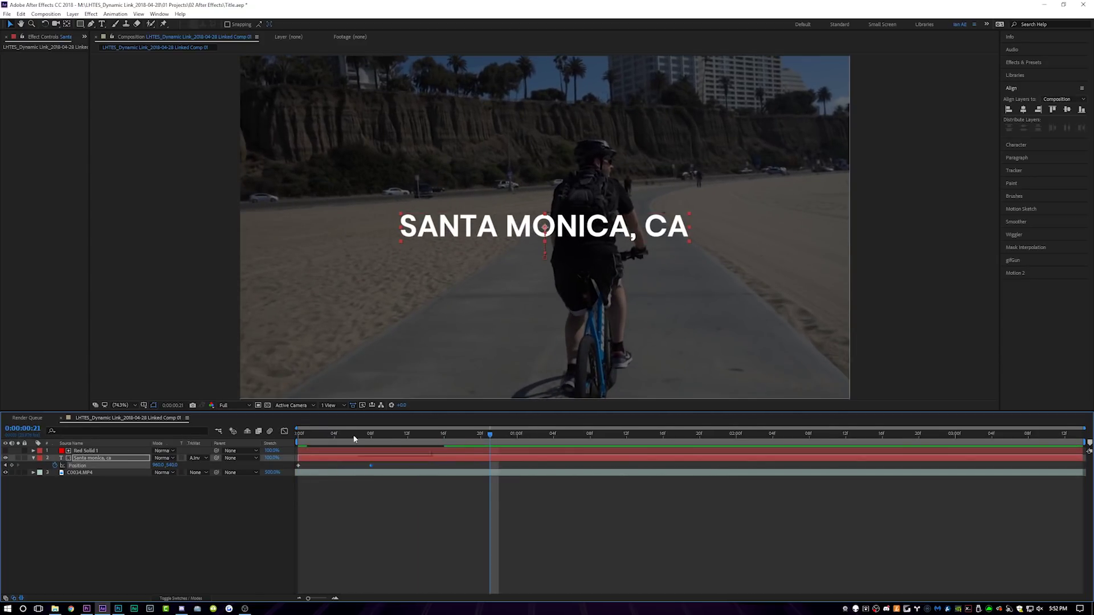
{"action": "key", "text": "space"}
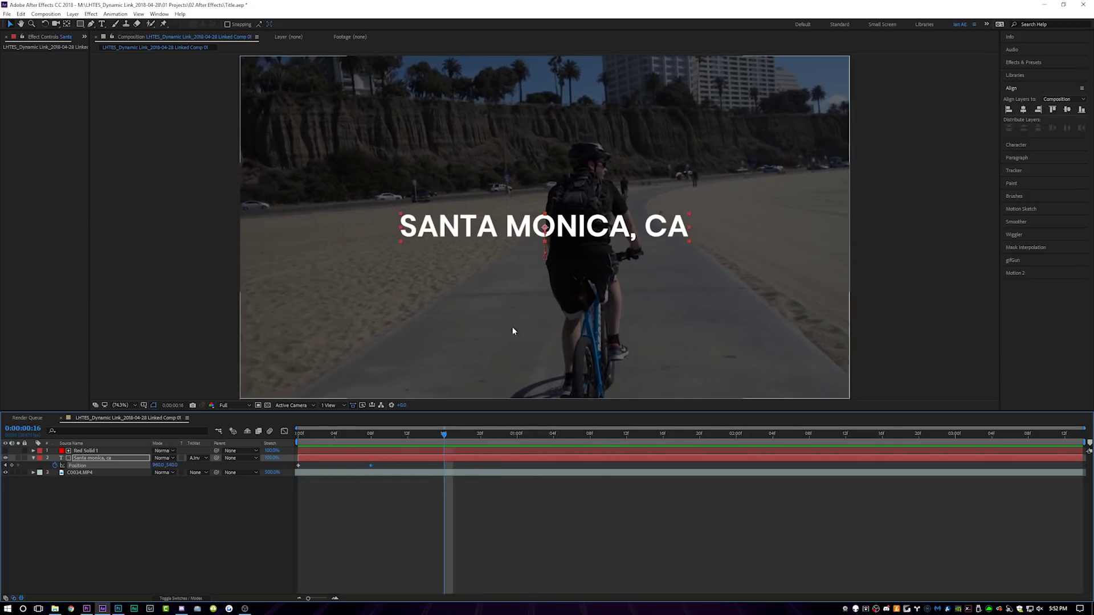
Step: Turn off visibility of the C0034.MP4 footage layer and deselect all layers
{"action": "left_click", "coordinate": [371, 530]}
{"action": "left_click", "coordinate": [72, 473]}
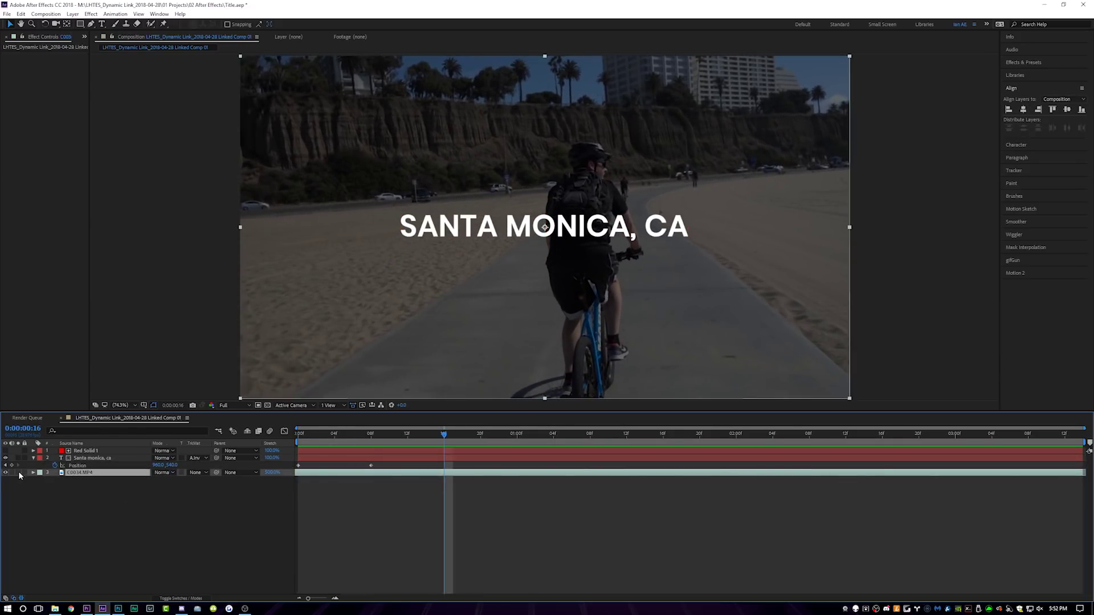
{"action": "left_click", "coordinate": [6, 473]}
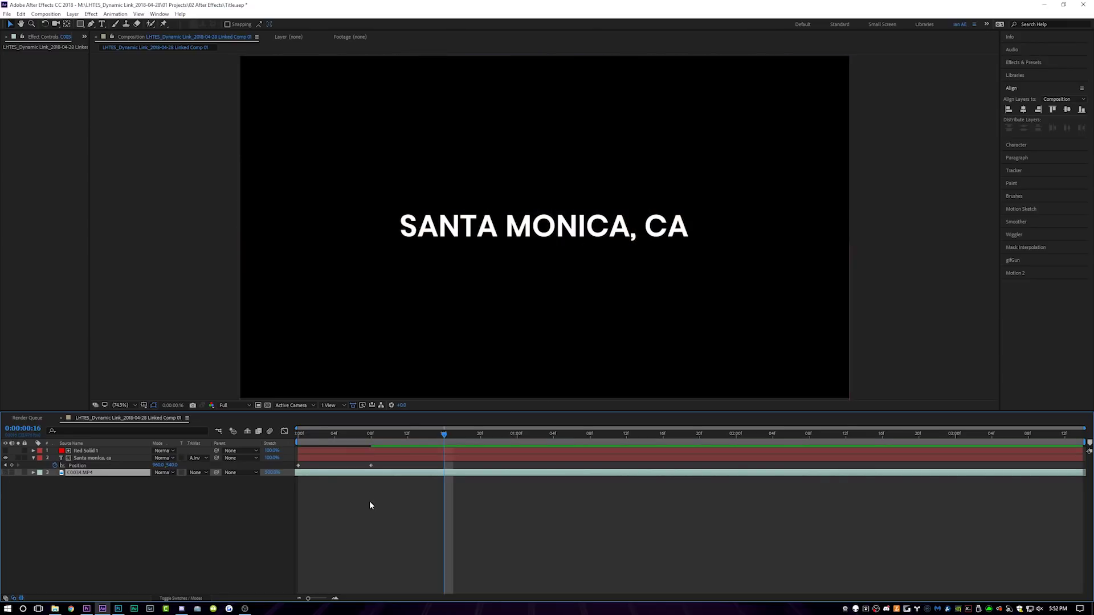
{"action": "left_click", "coordinate": [371, 508]}
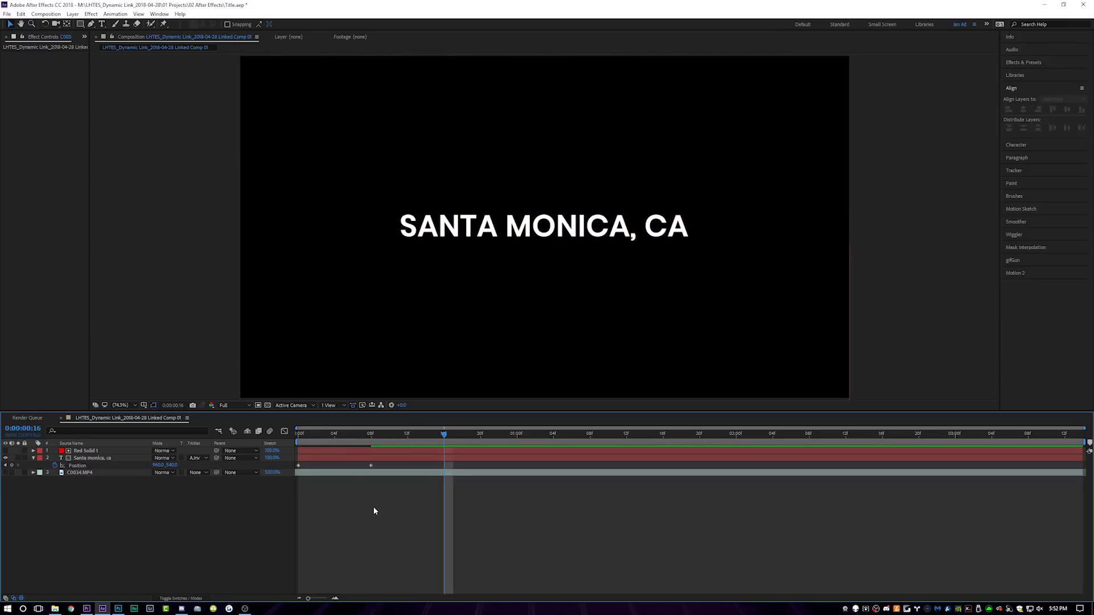
{"action": "left_click", "coordinate": [86, 609]}
Step: Review the linked title over the C0034 clip in Sequence 02, toggling the footage clip's Enable
{"action": "mouse_move", "coordinate": [513, 390]}
{"action": "left_mouse_down"}
{"action": "mouse_move", "coordinate": [465, 391]}
{"action": "mouse_move", "coordinate": [521, 391]}
{"action": "mouse_move", "coordinate": [468, 395]}
{"action": "mouse_move", "coordinate": [512, 395]}
{"action": "left_mouse_up"}
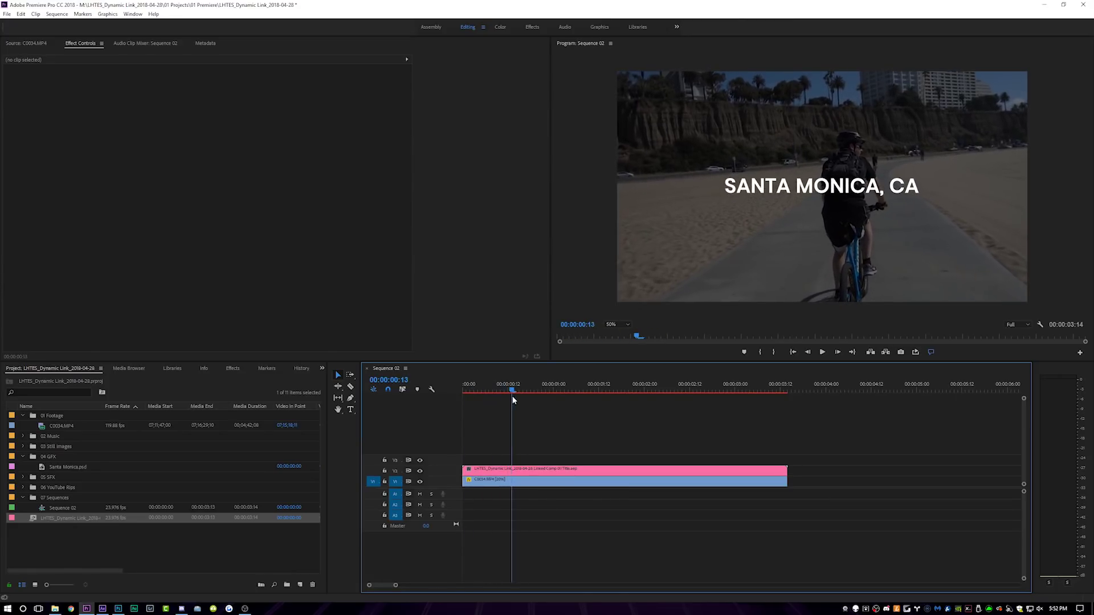
{"action": "left_click", "coordinate": [530, 469]}
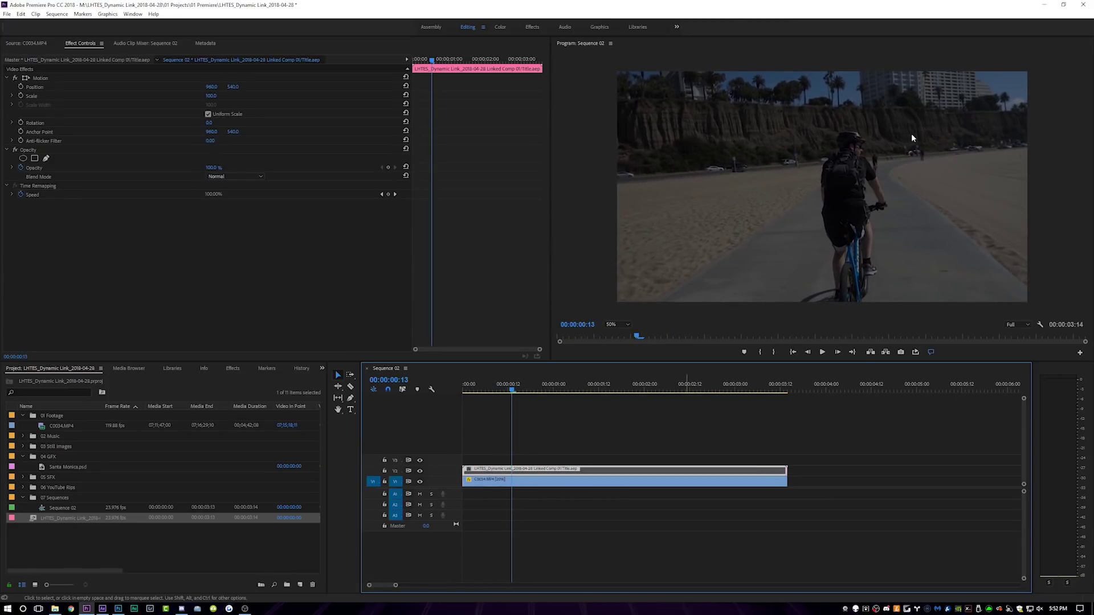
{"action": "left_click", "coordinate": [527, 484]}
{"action": "mouse_move", "coordinate": [502, 391]}
{"action": "left_mouse_down"}
{"action": "mouse_move", "coordinate": [463, 390]}
{"action": "mouse_move", "coordinate": [504, 390]}
{"action": "left_mouse_up"}
{"action": "key", "text": "shift+e"}
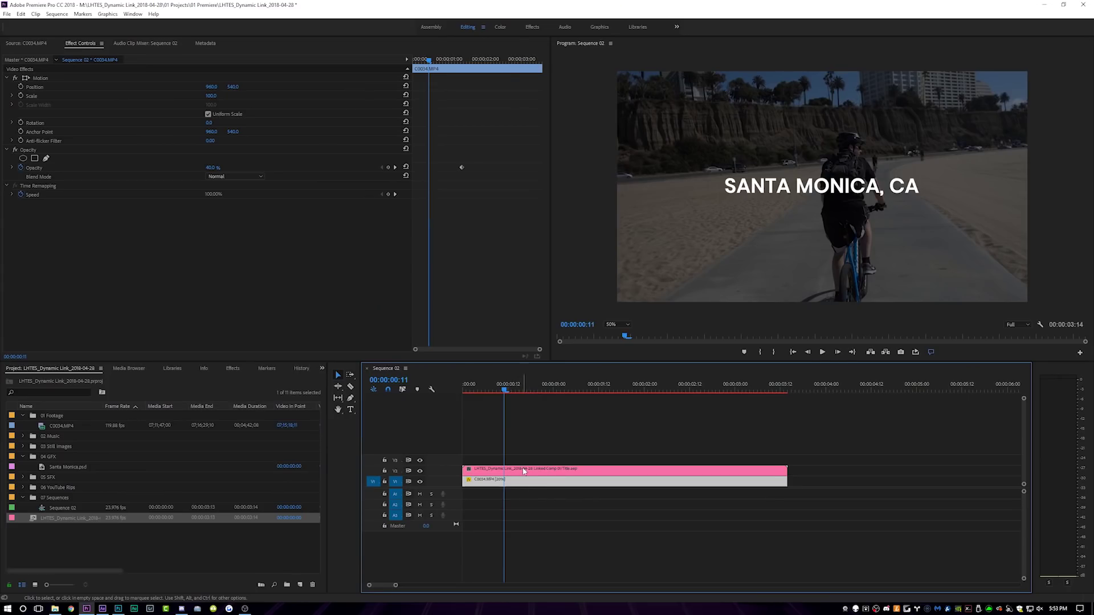
Step: Match-frame C0034.MP4, mark a new shot, and replace the old clip under the title with it
{"action": "key", "text": "f"}
{"action": "left_click", "coordinate": [425, 335]}
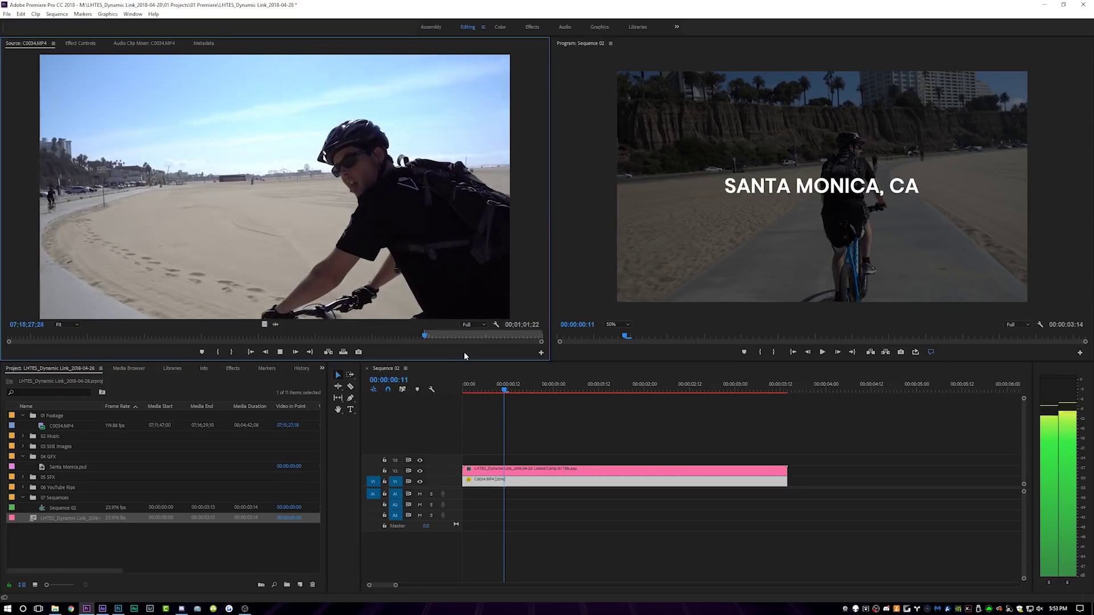
{"action": "key", "text": "o"}
{"action": "key", "text": "space"}
{"action": "left_click", "coordinate": [525, 484]}
{"action": "key", "text": "Delete"}
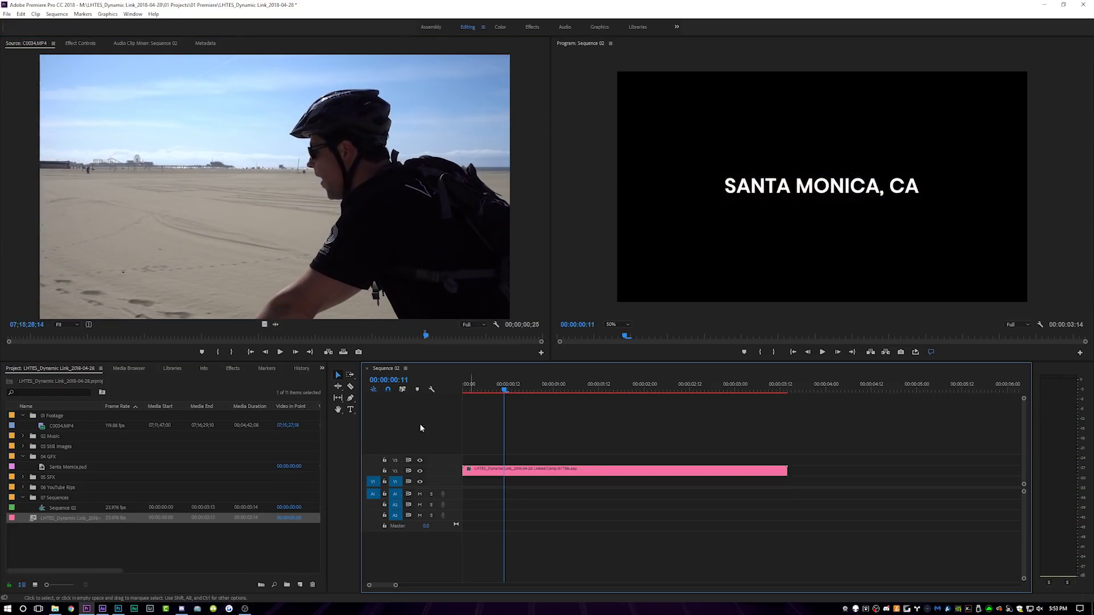
{"action": "left_click_drag", "start_coordinate": [271, 324], "coordinate": [466, 490]}
Step: Trim the new clip to end with the title, set its opacity to 40%, and play it back
{"action": "left_click_drag", "start_coordinate": [845, 481], "coordinate": [787, 481]}
{"action": "key", "text": "shift+5"}
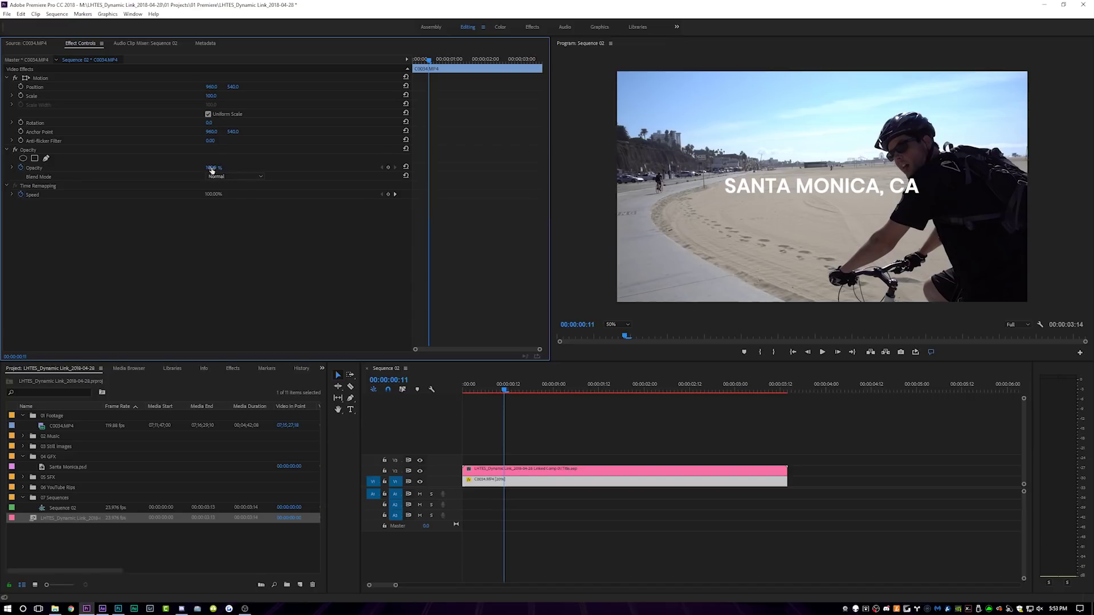
{"action": "key", "text": "Return"}
{"action": "left_click", "coordinate": [388, 386]}
{"action": "key", "text": "Home"}
{"action": "key", "text": "space"}
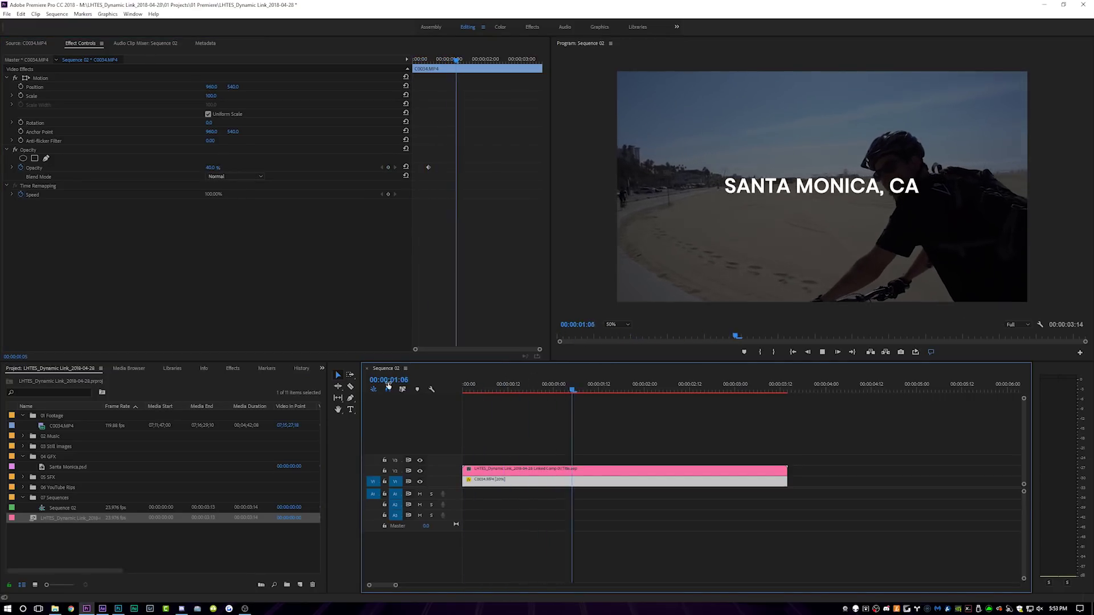
{"action": "key", "text": "space"}
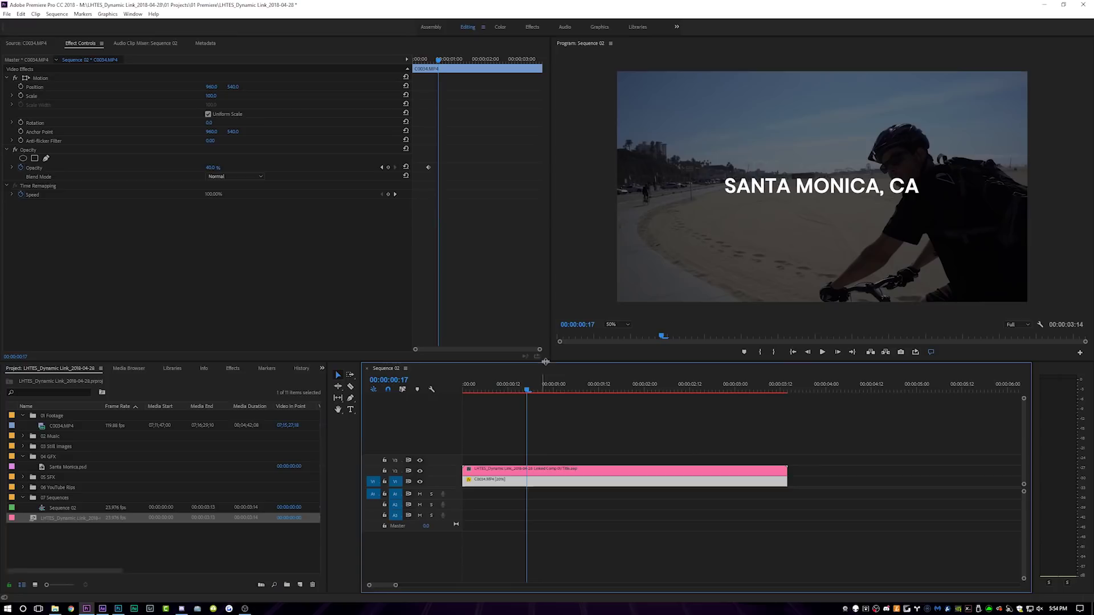
Step: Change the SANTA MONICA, CA title's font to Sylfaen in After Effects
{"action": "left_click", "coordinate": [105, 608]}
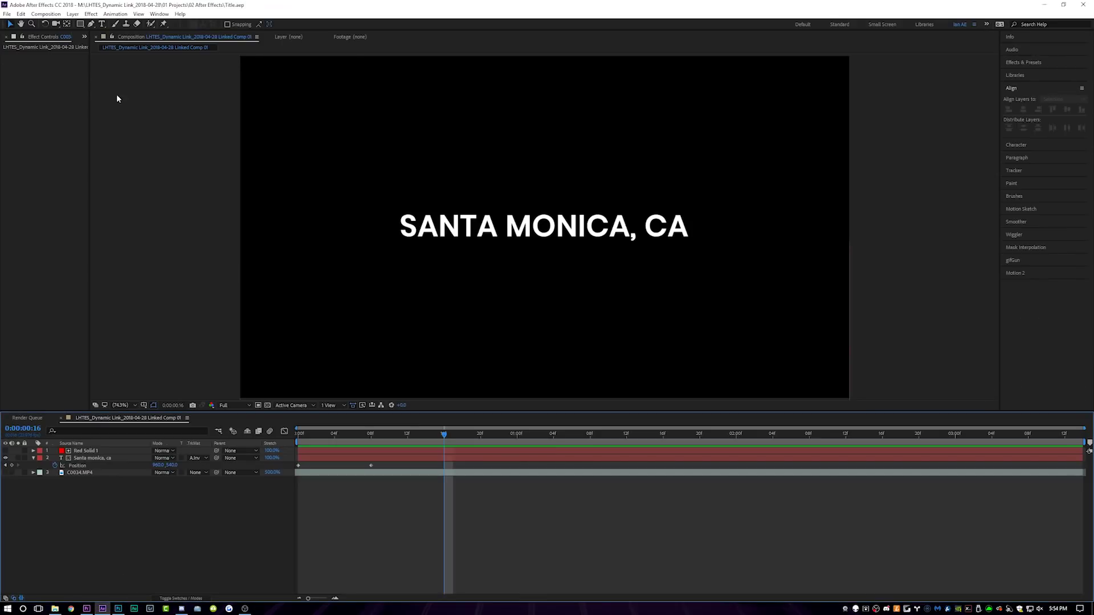
{"action": "left_click", "coordinate": [102, 23]}
{"action": "left_click", "coordinate": [528, 233]}
{"action": "key", "text": "ctrl+a"}
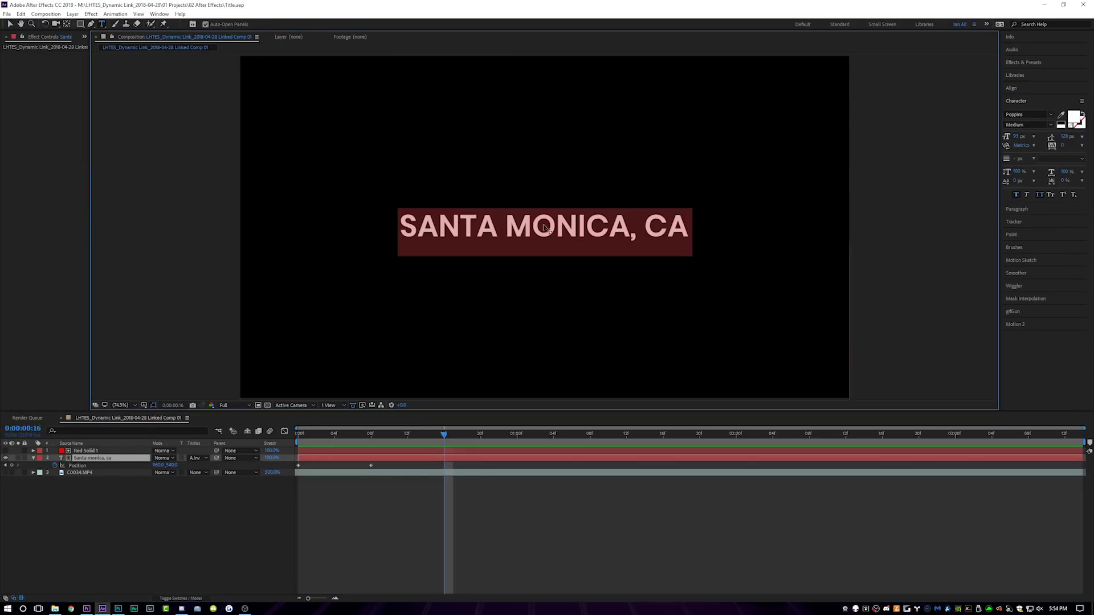
{"action": "left_click", "coordinate": [1051, 115]}
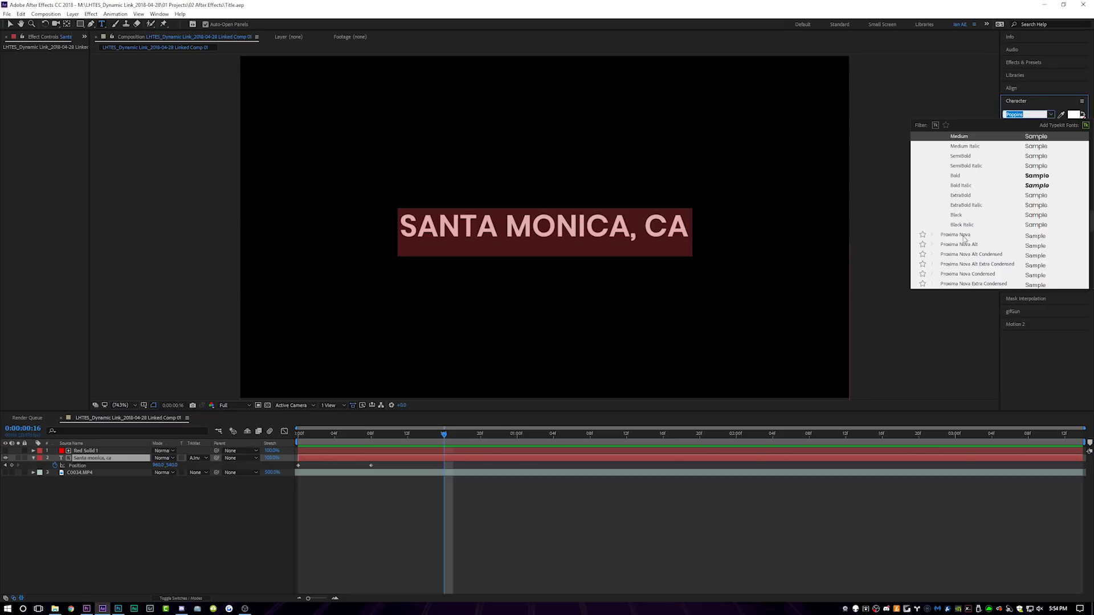
{"action": "scroll", "coordinate": [962, 241], "scroll_direction": "down", "scroll_amount": 8}
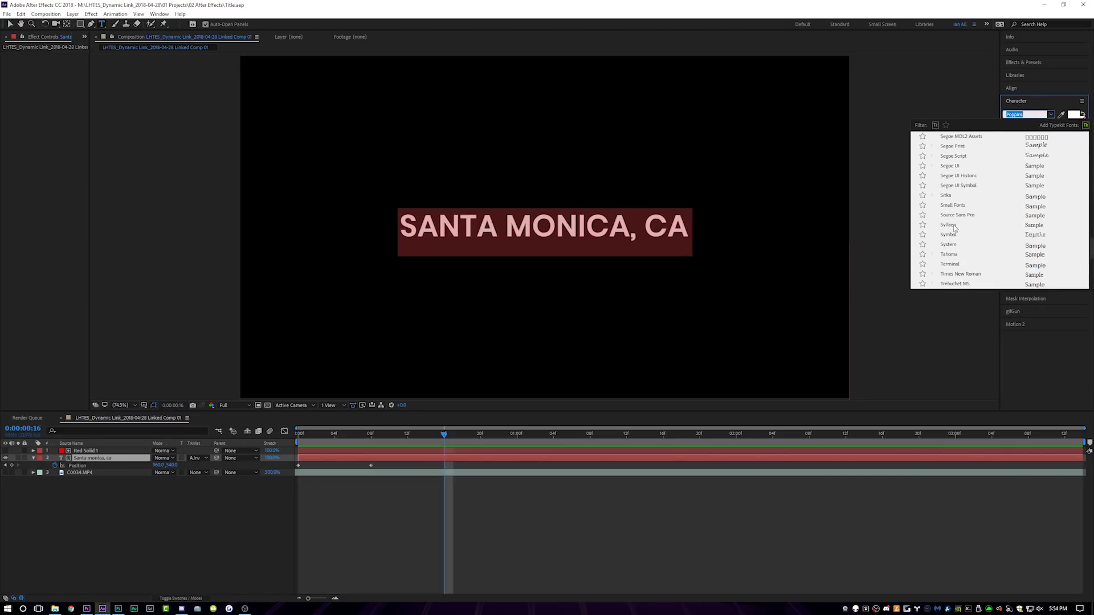
{"action": "left_click", "coordinate": [949, 225]}
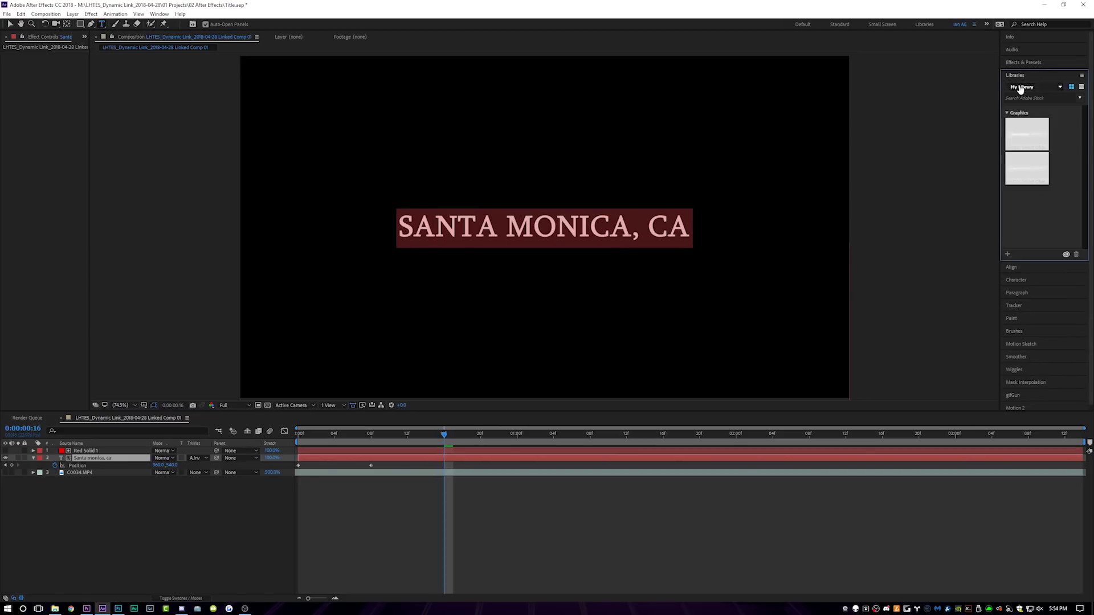
{"action": "left_click", "coordinate": [1020, 89]}
Step: Step between frames to check the Sylfaen title animation
{"action": "left_click", "coordinate": [380, 434]}
{"action": "left_click", "coordinate": [425, 434]}
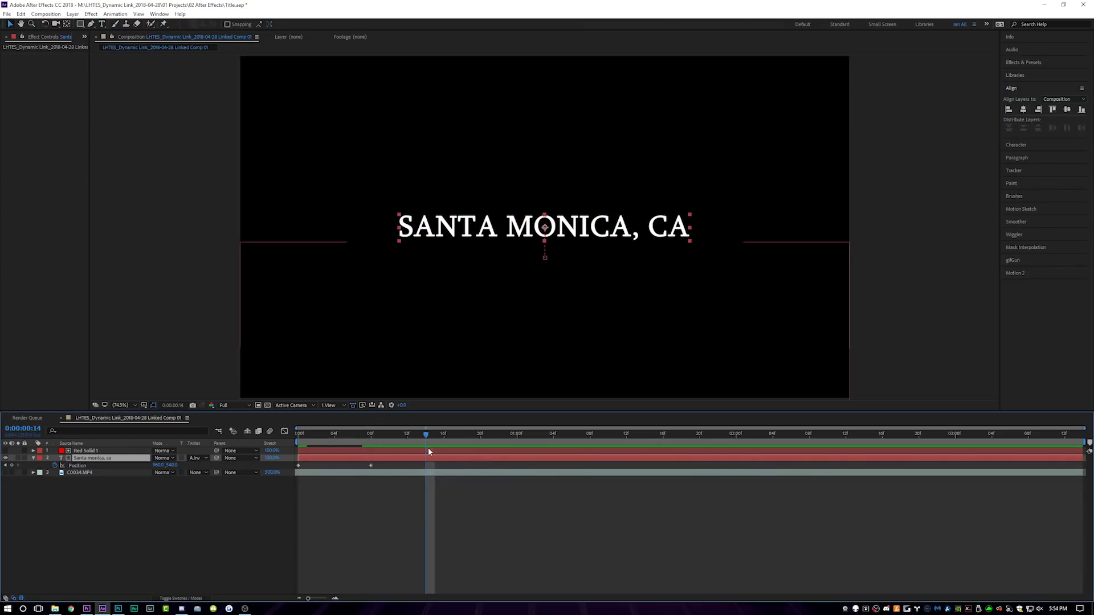
{"action": "left_click", "coordinate": [87, 609]}
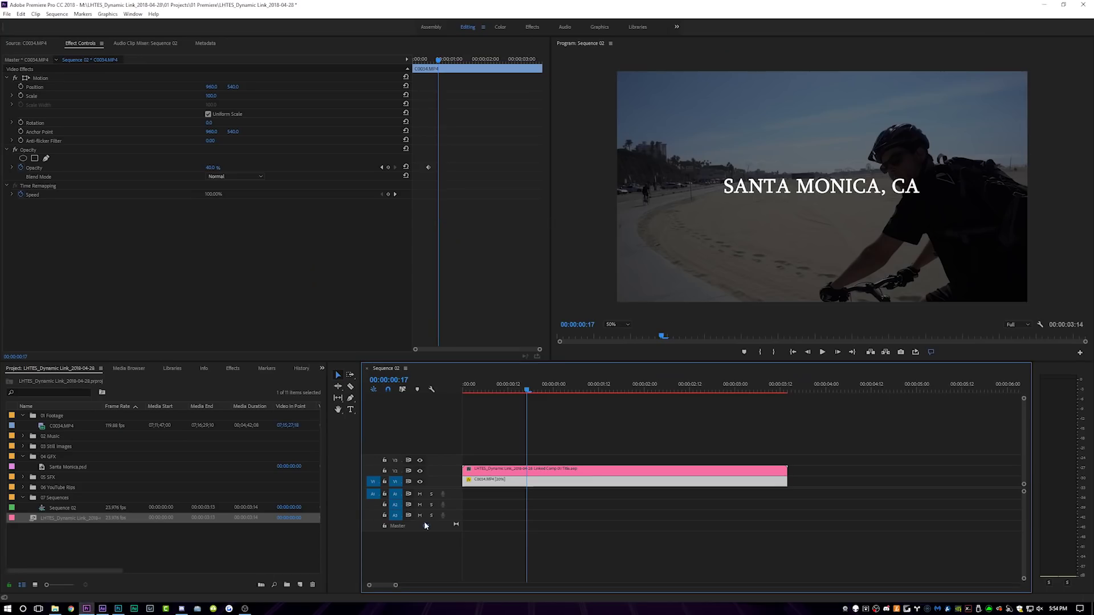